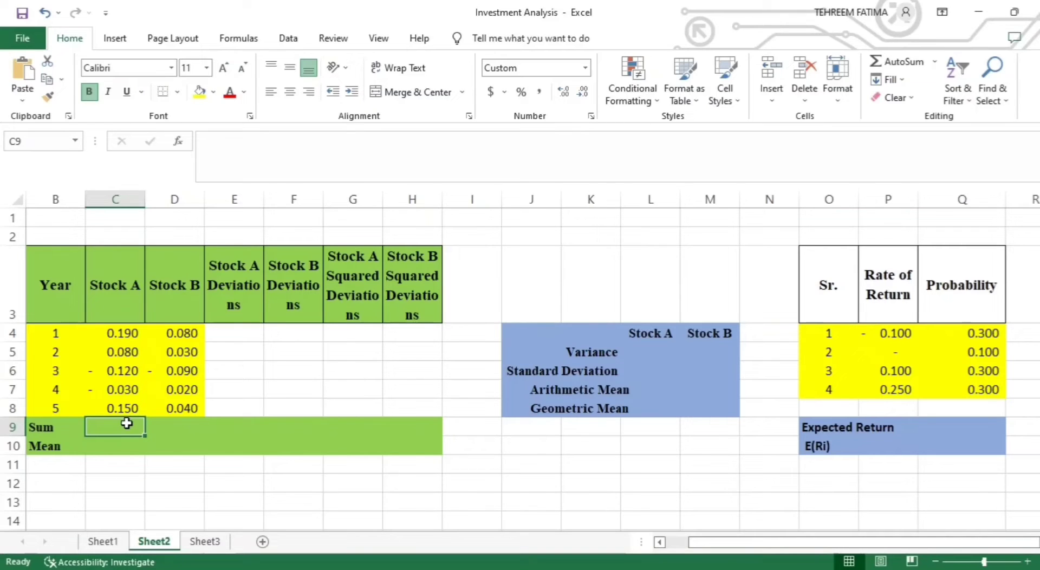
- Calculate the Stock A sum in C9 with the formula =SUM(C4:C8)
text(=)
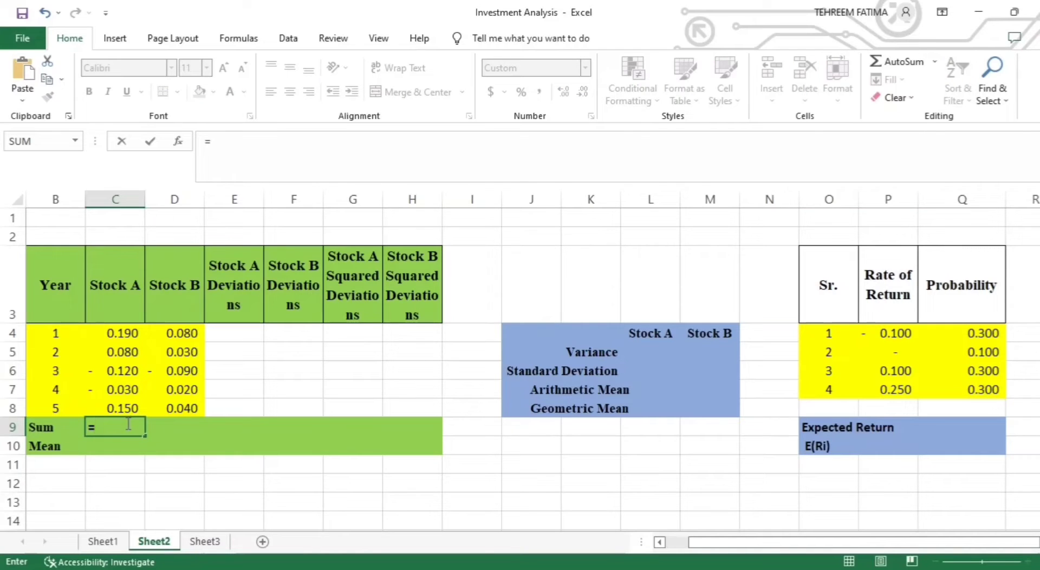
text(SUM)
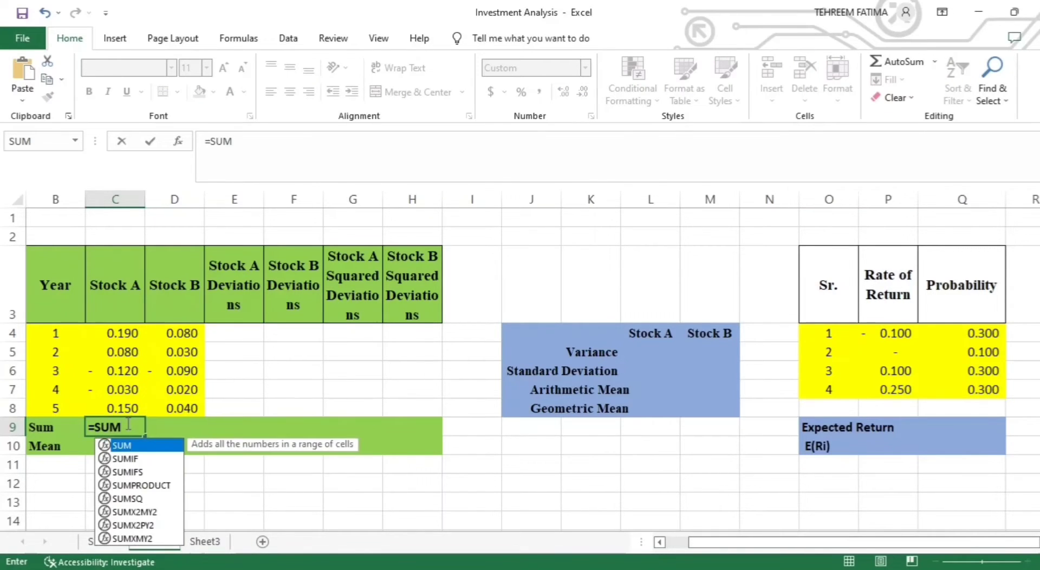
text(()
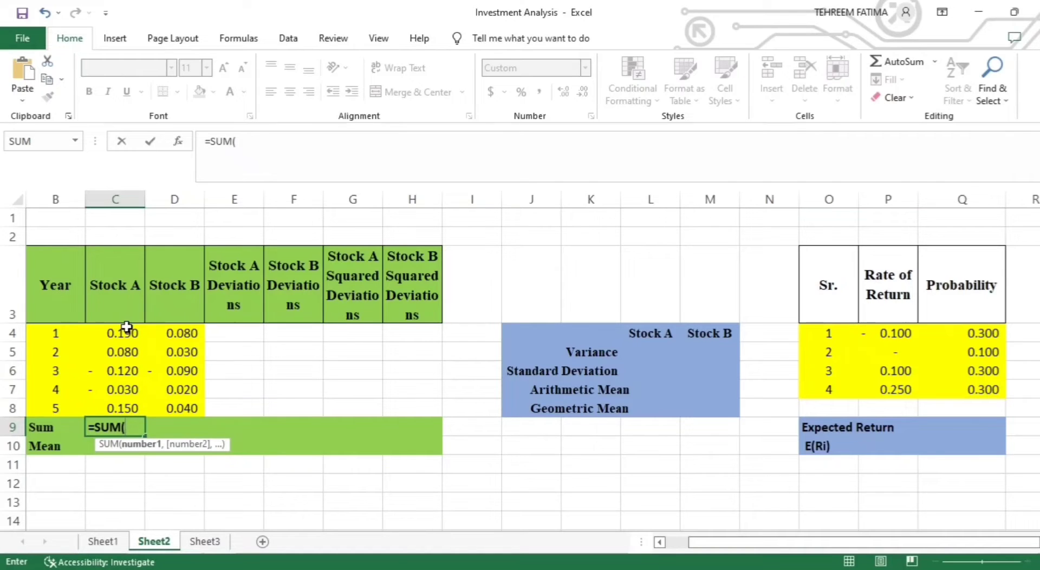
drag(126, 332, 126, 402)
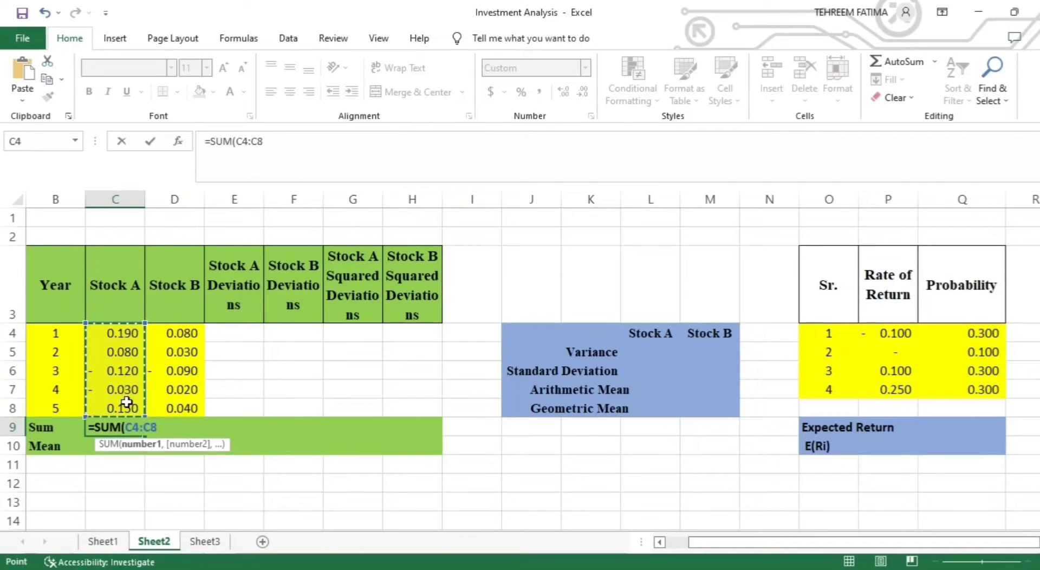
text())
key(Return)
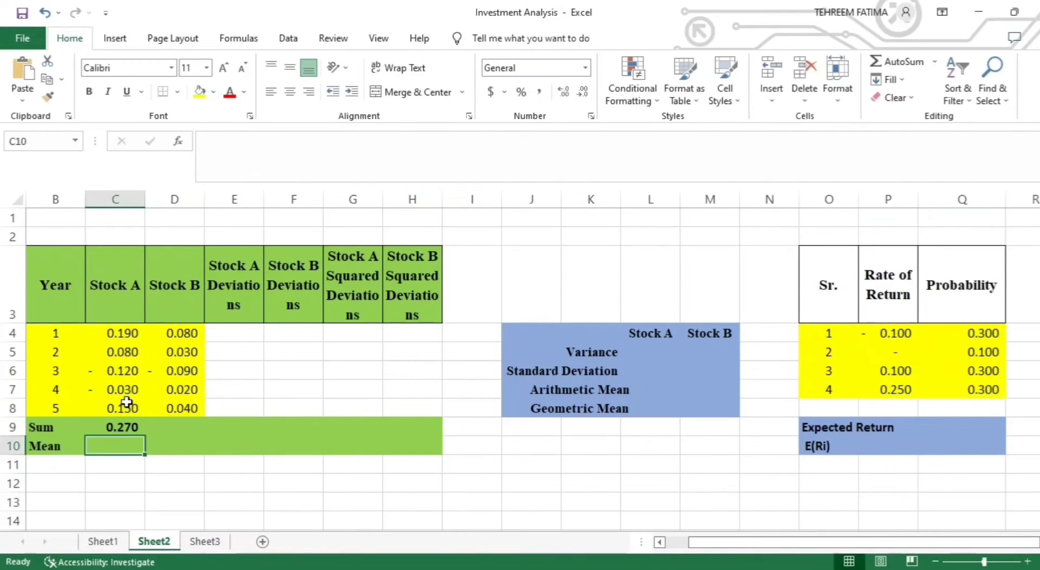
- Calculate the Stock A mean in C10 by dividing the sum in C9 by 5
text(=)
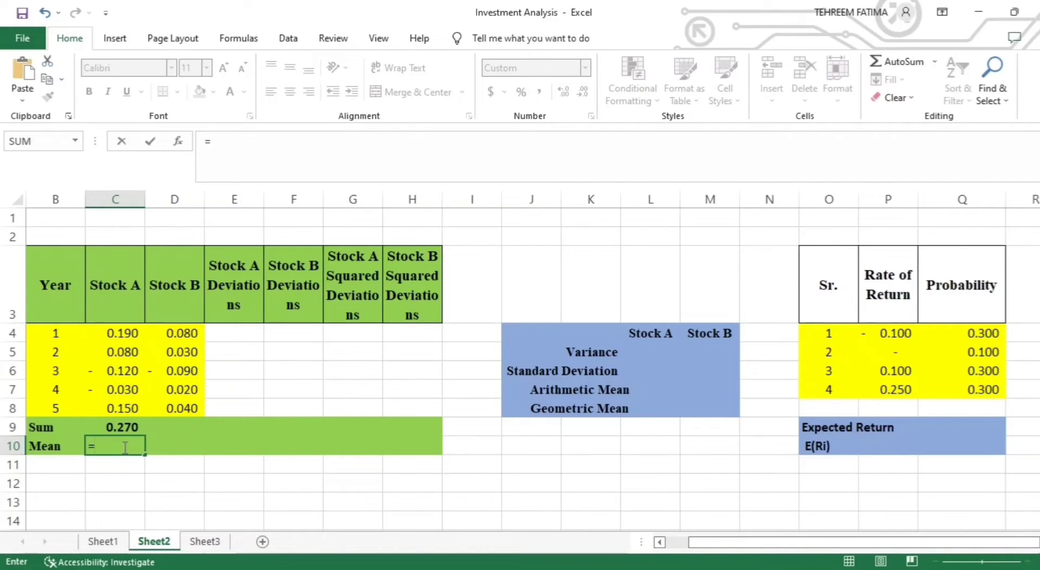
click(119, 427)
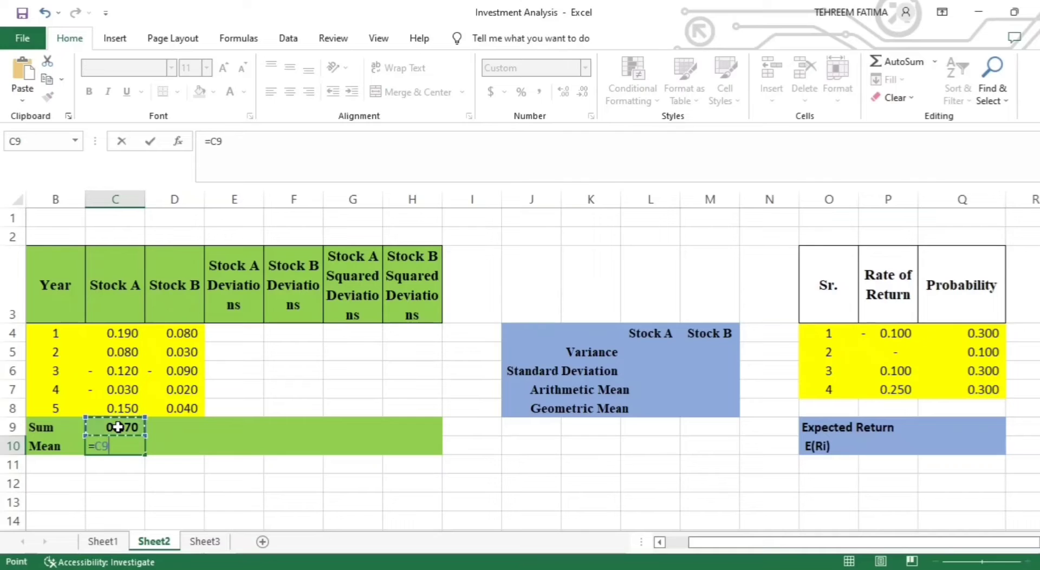
text(/5)
key(Return)
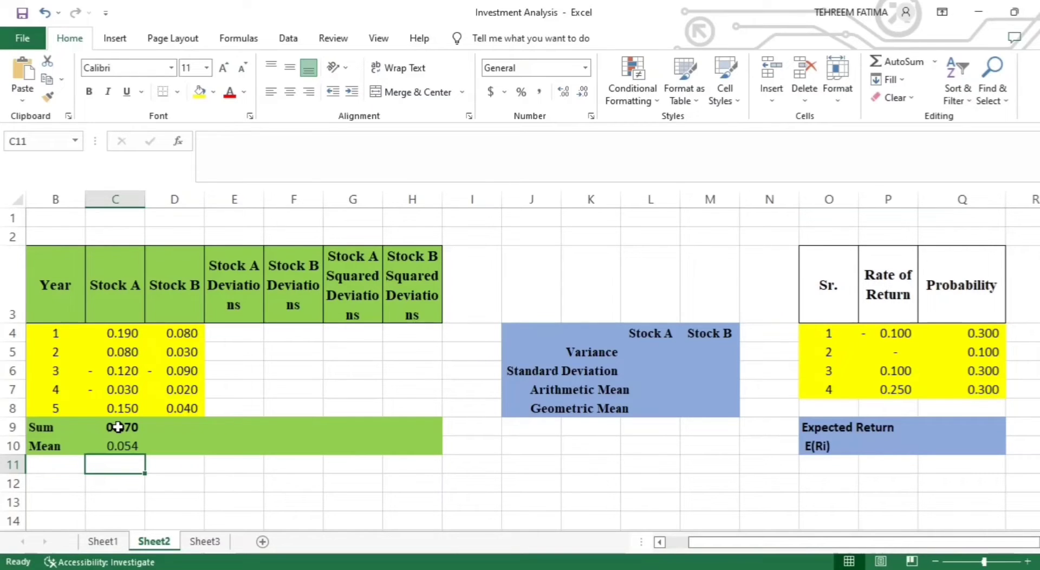
- Show the Stock A mean in C10 with three decimal places
key(ctrl+z)
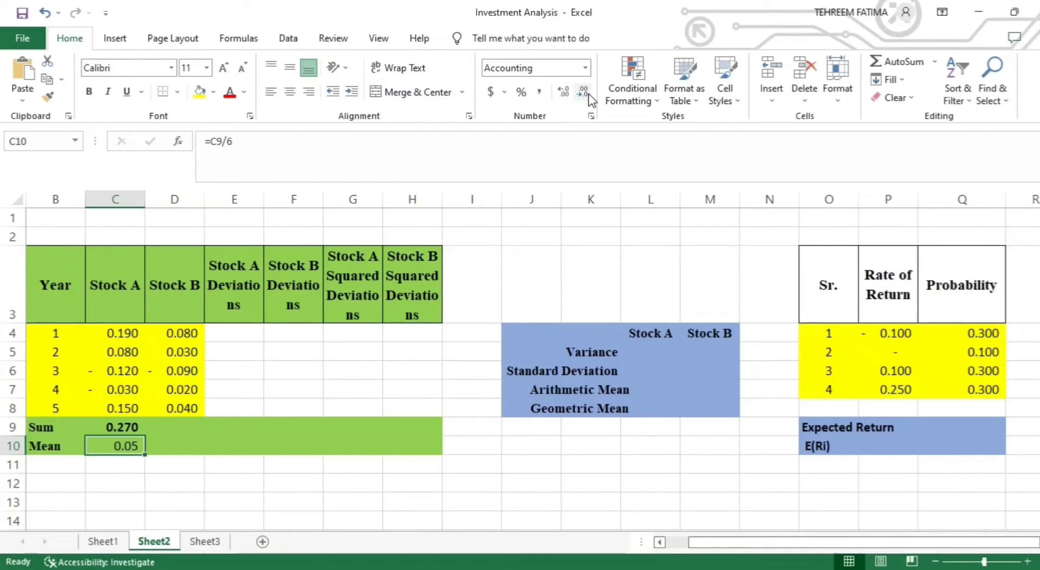
click(561, 91)
click(562, 93)
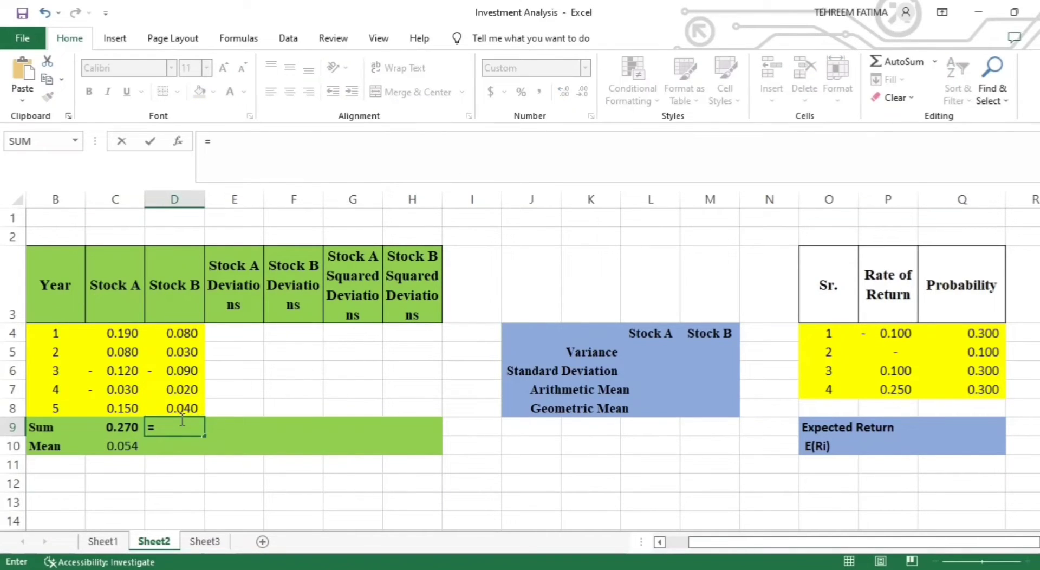
- Calculate the Stock B sum in D9 by summing the range D4:D8
text(SUM()
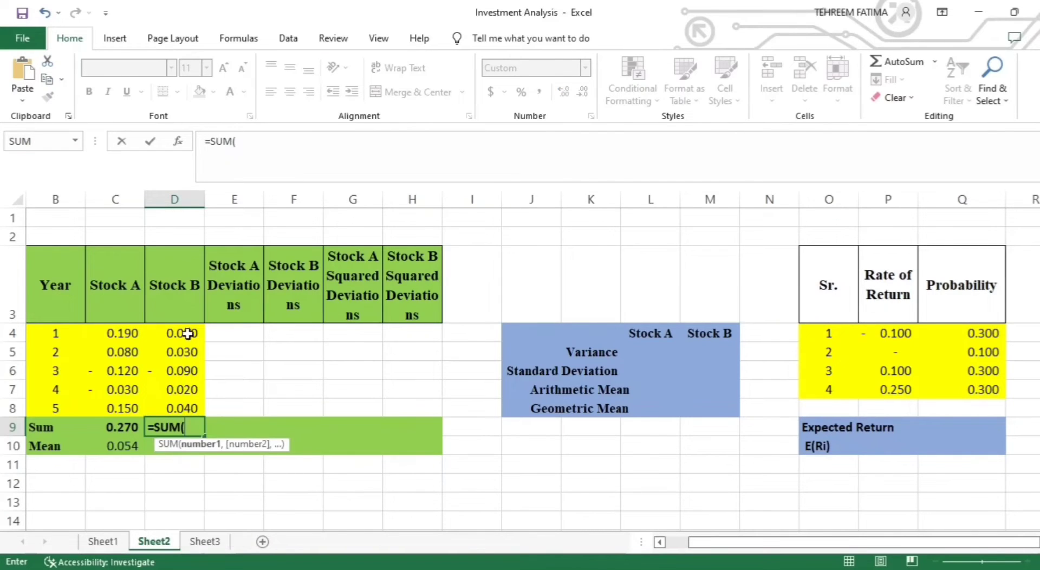
drag(187, 334, 186, 408)
key(Return)
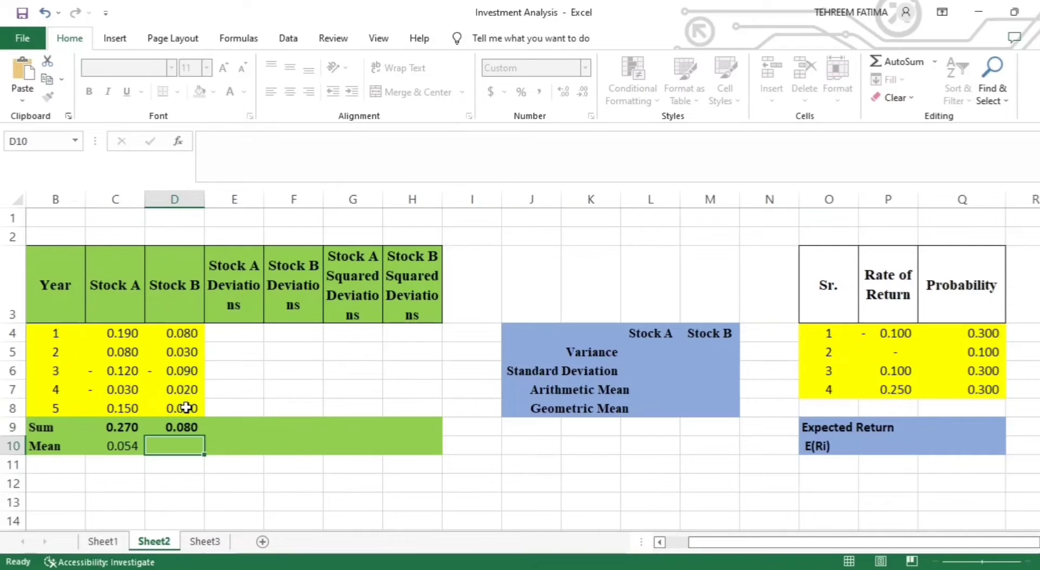
- Calculate the Stock B mean in D10 with the formula =D9/COUNT(D4:D8)
text(=)
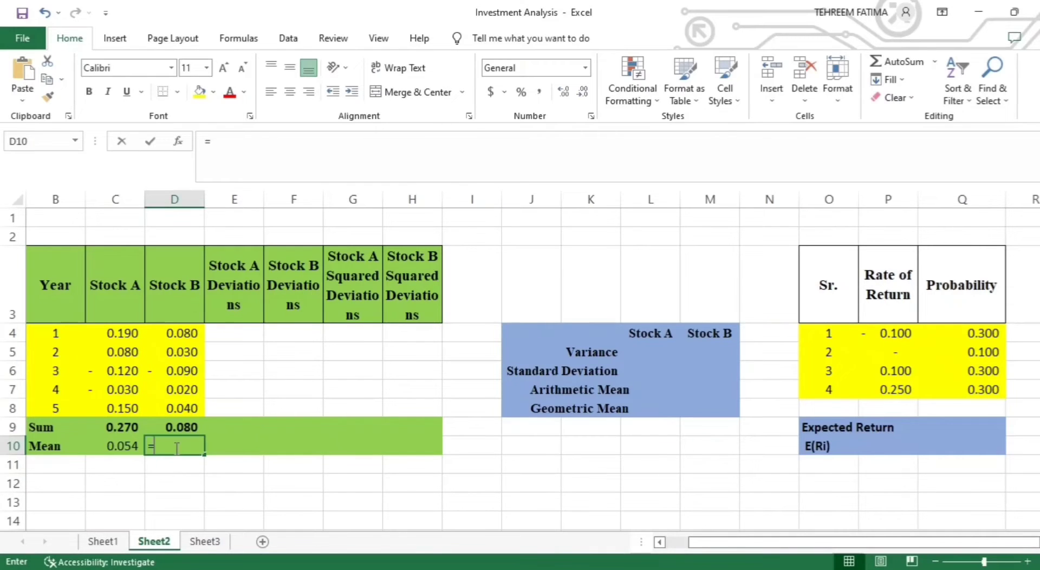
click(180, 427)
text(/COUNT)
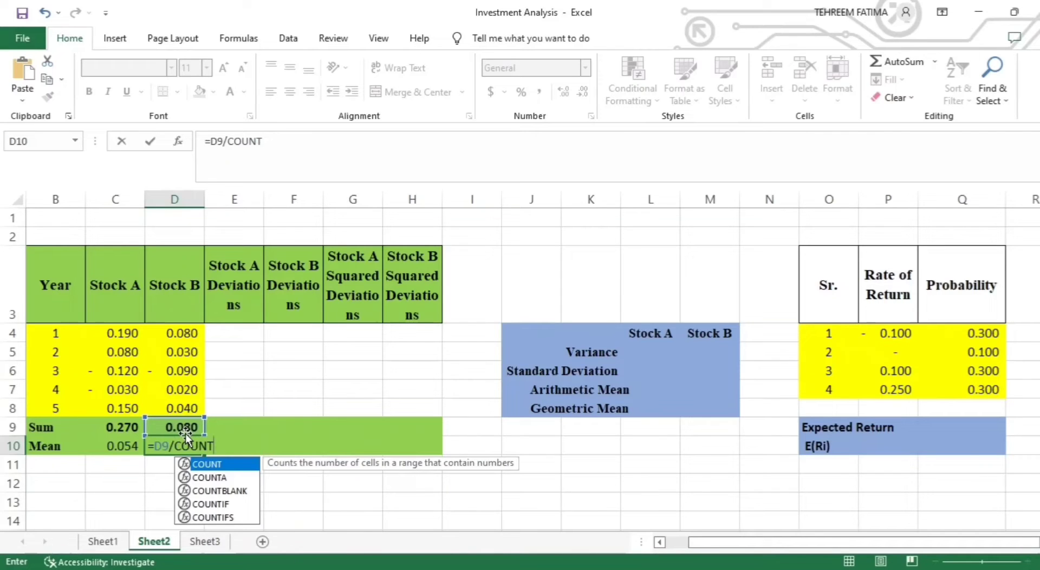
text(()
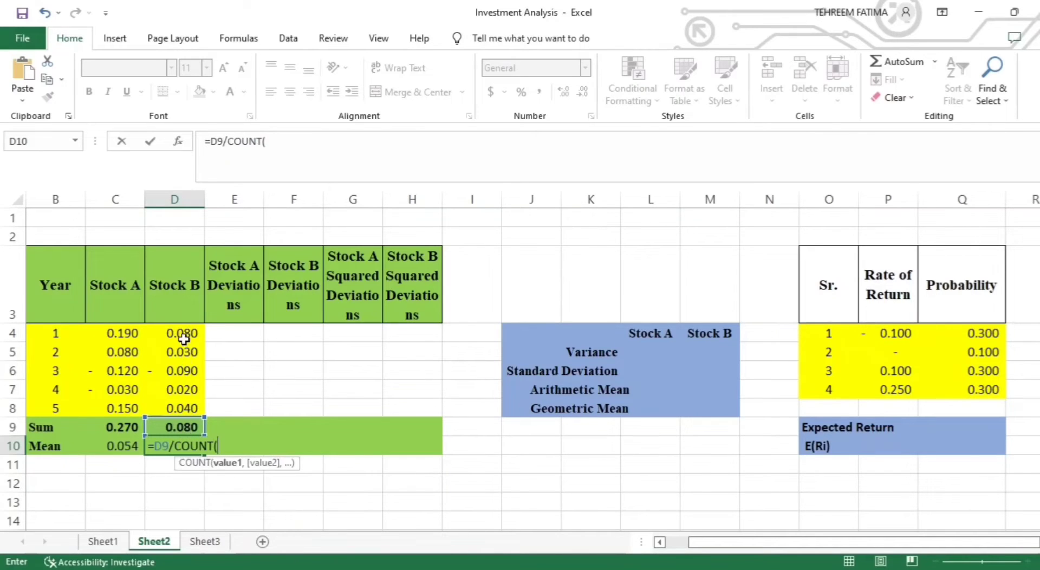
drag(184, 339, 183, 412)
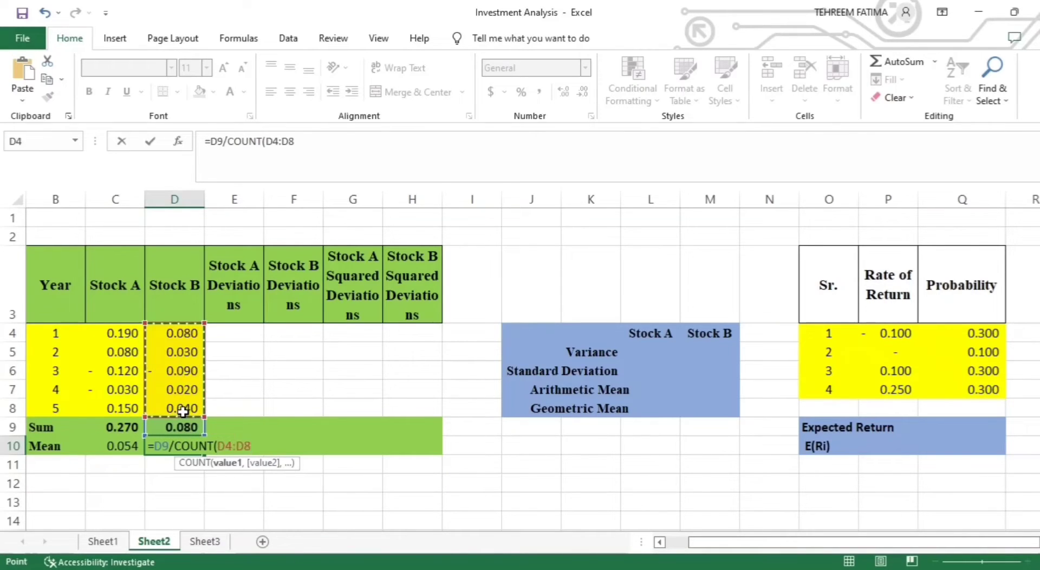
text())
key(Return)
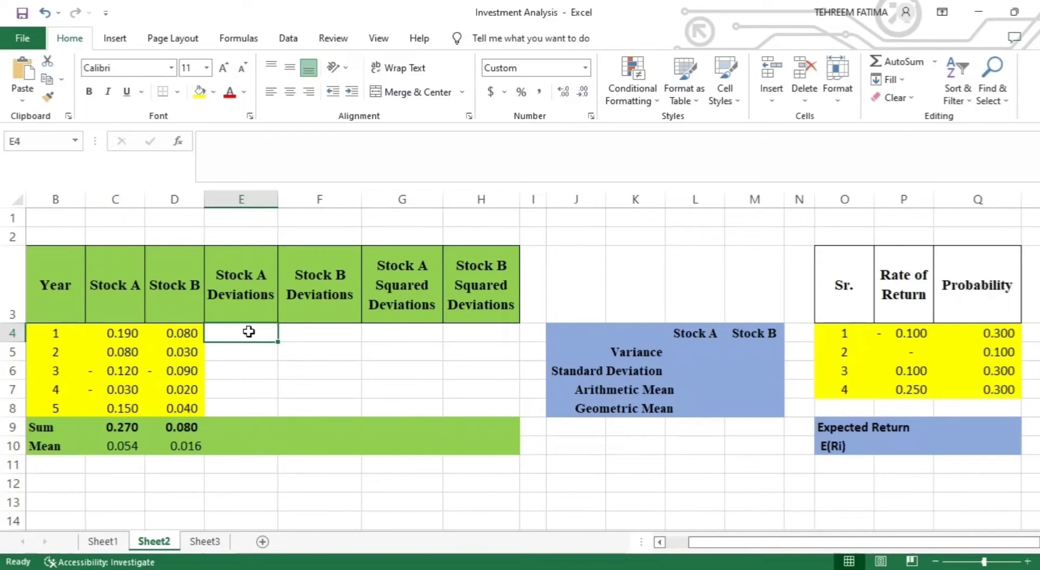
- Calculate the Year 1 Stock A deviation in E4 with the formula =C4-C10
text(=)
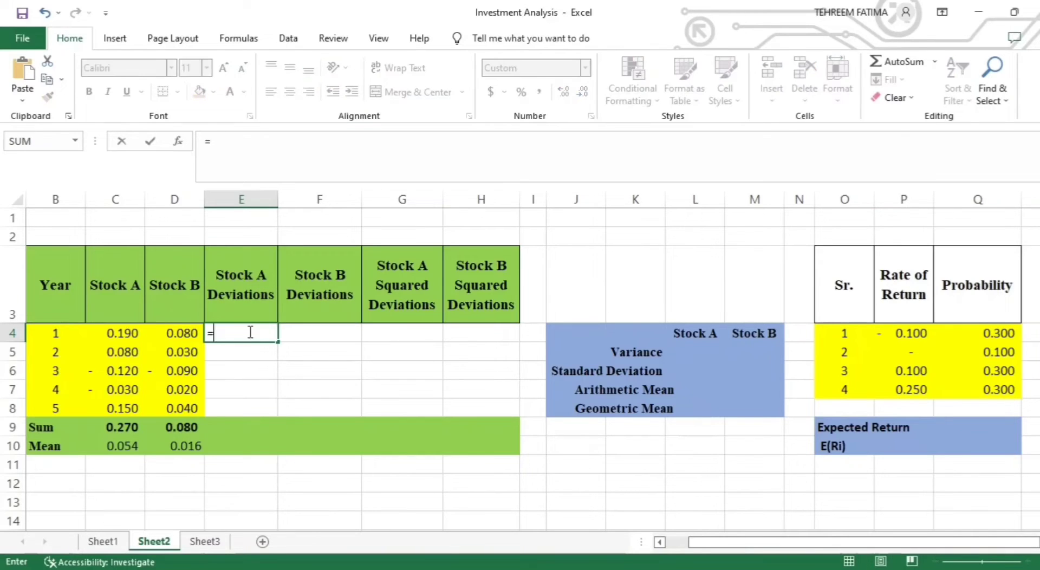
click(122, 334)
text(-)
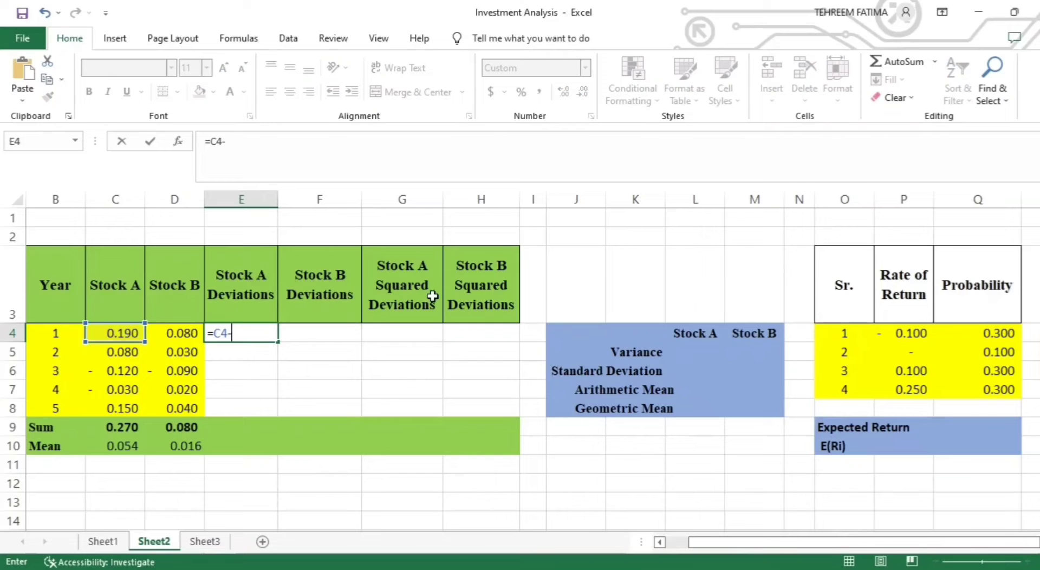
click(128, 447)
key(Return)
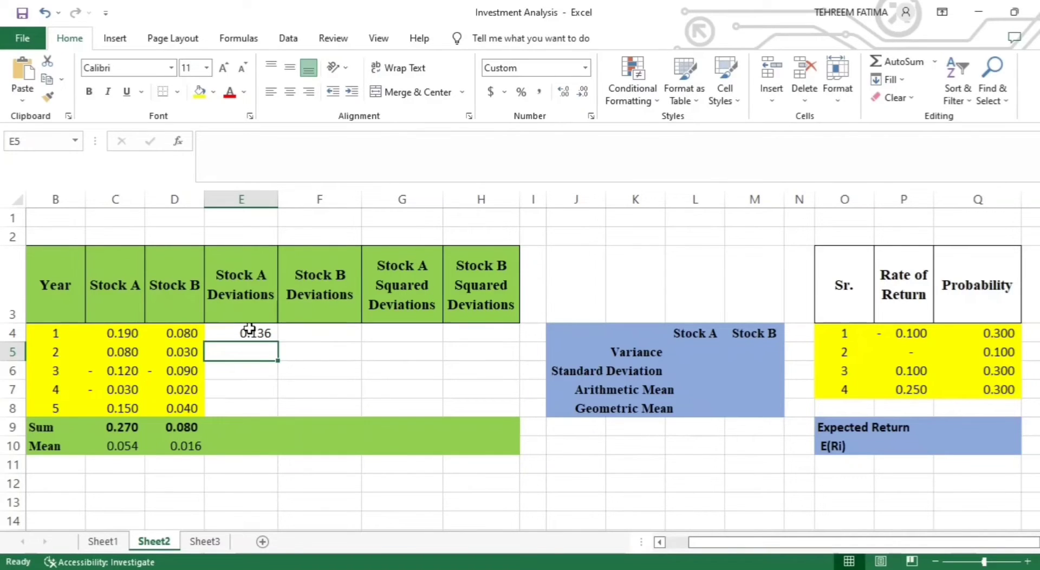
- Make the mean reference in E4 absolute as $C$10 and fill the formula down through E8
double_click(251, 332)
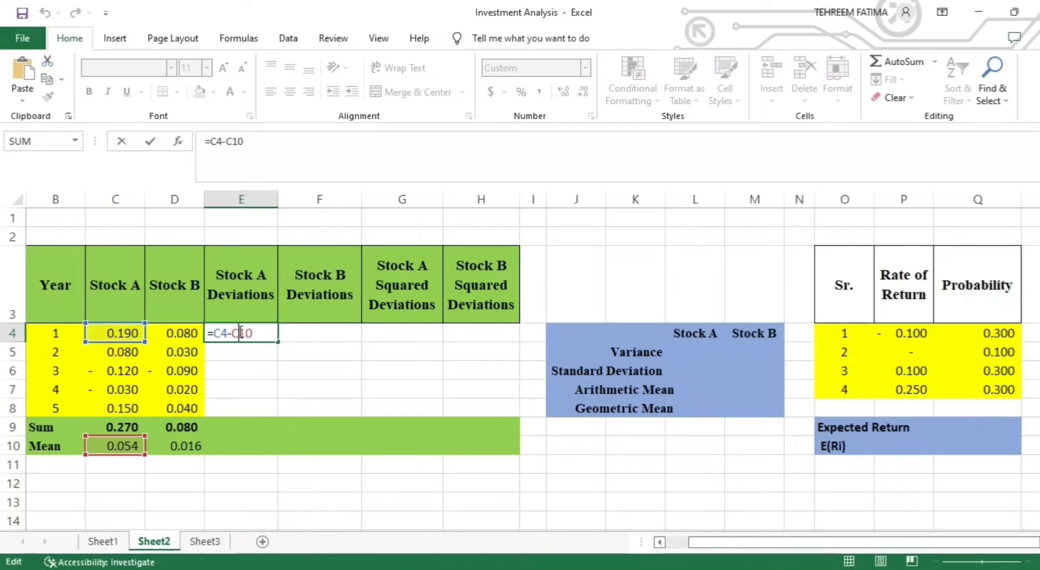
key(F4)
key(Return)
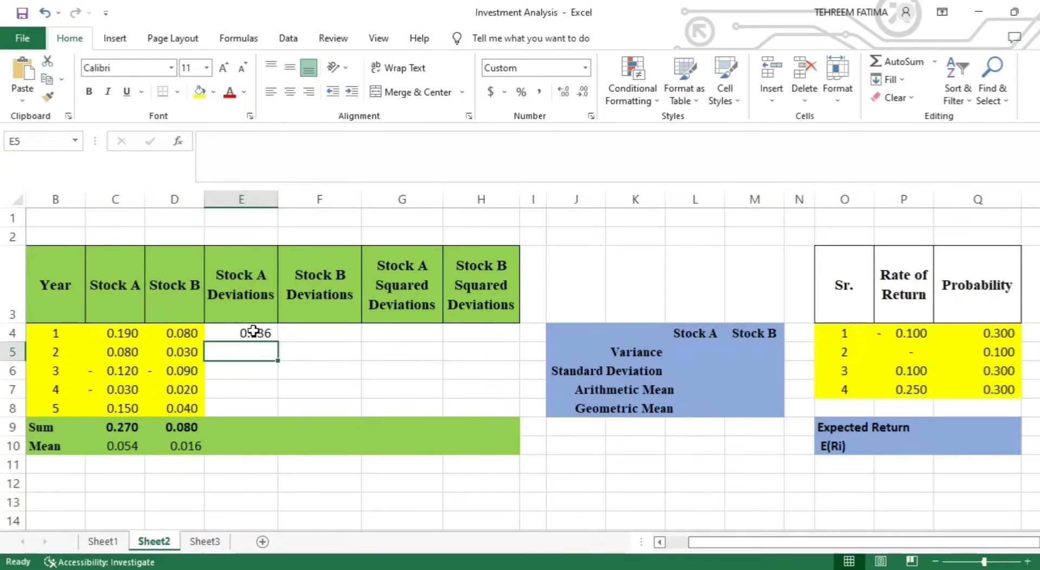
click(262, 332)
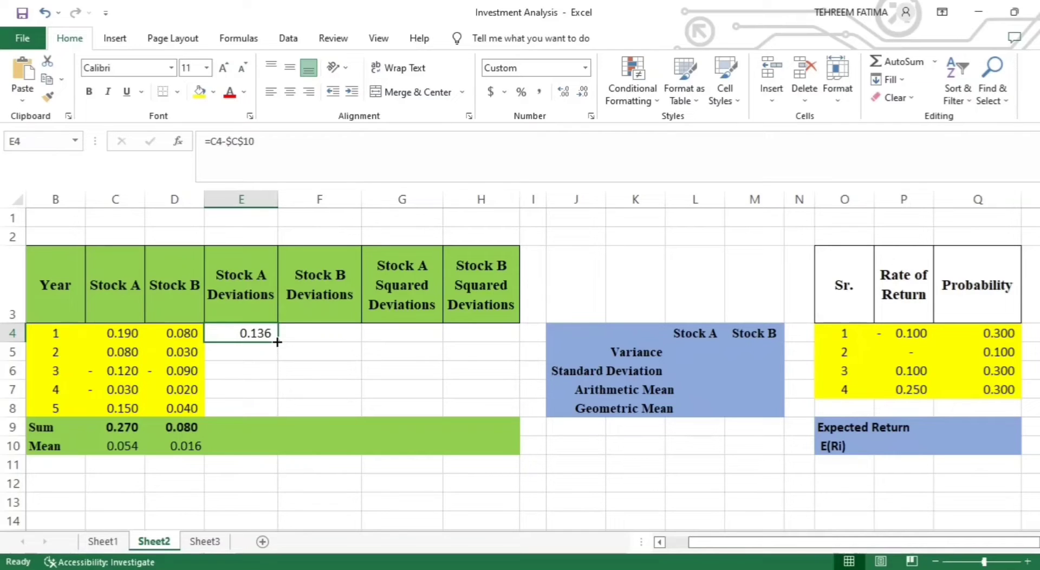
drag(277, 342, 278, 413)
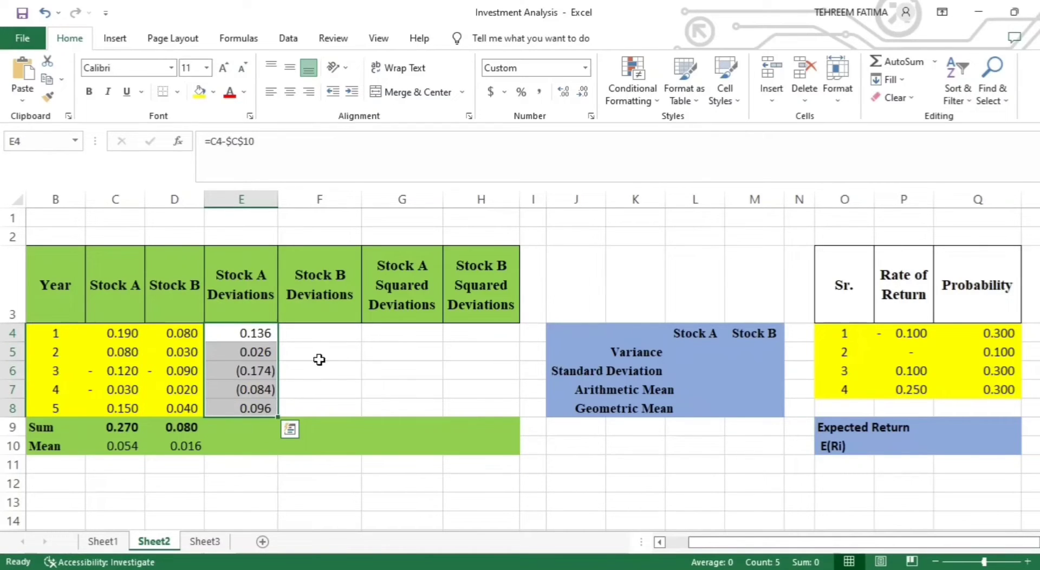
- Calculate the Stock B deviations by entering =D4-$D$10 in F4 and filling the formula down through F8
click(321, 333)
text(=)
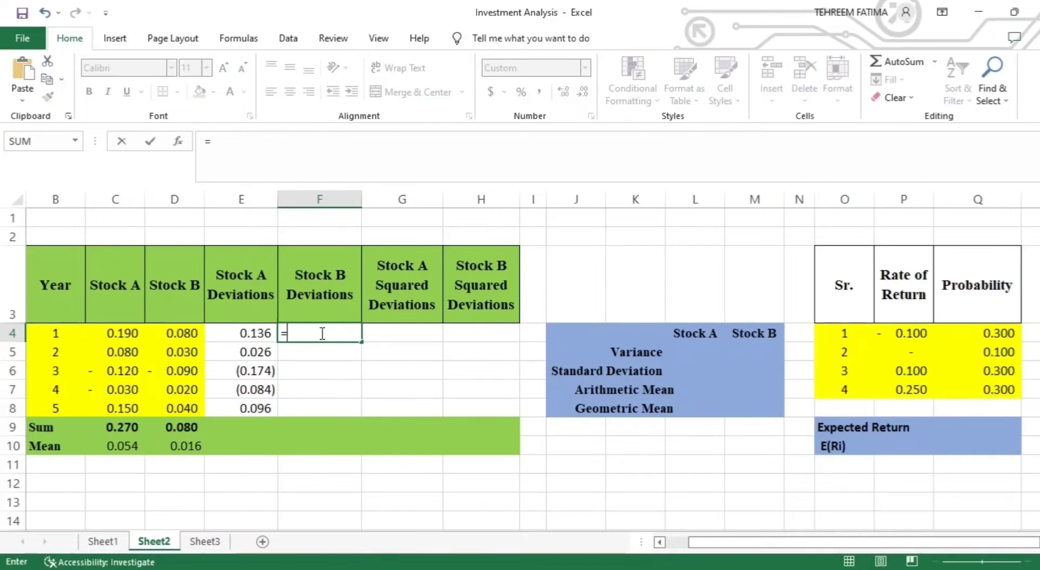
click(193, 331)
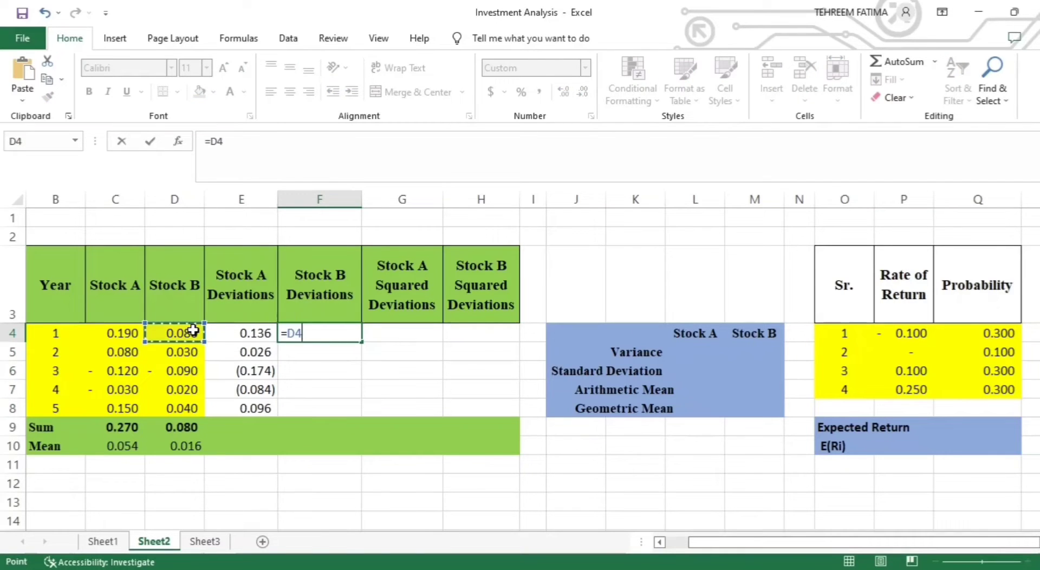
text(=)
key(BackSpace)
text(-)
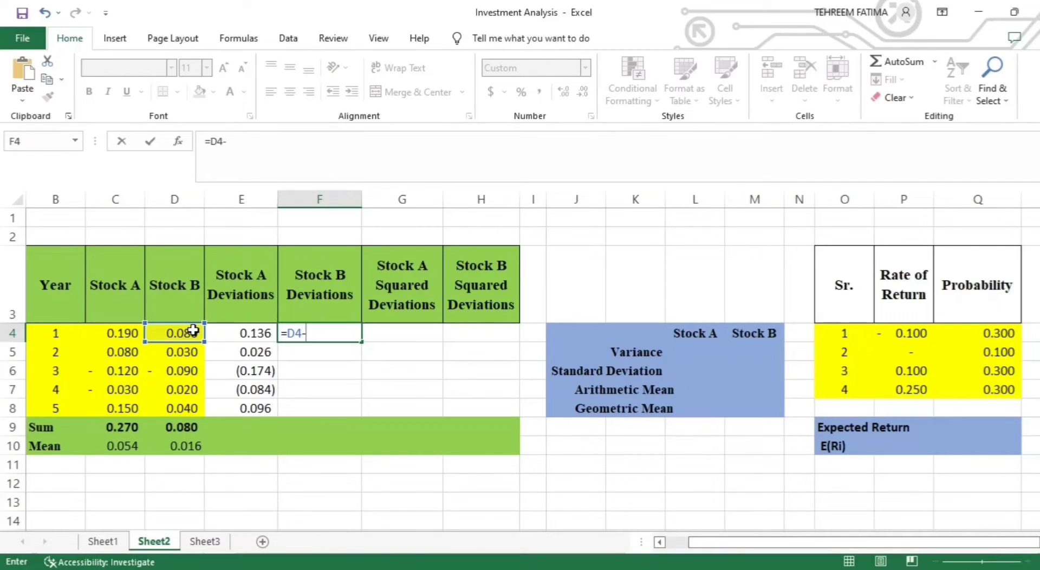
click(176, 450)
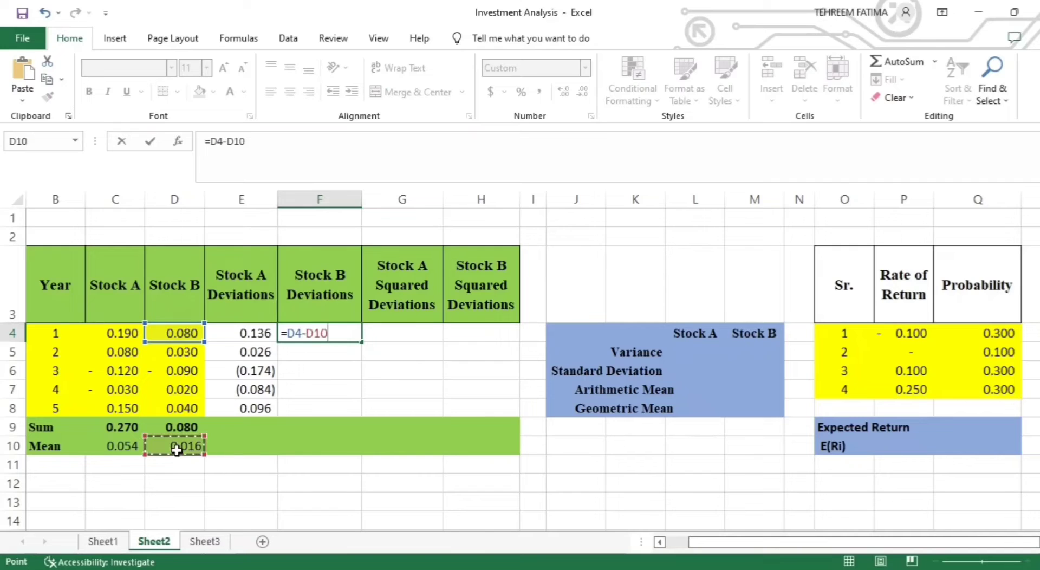
click(315, 332)
key(F4)
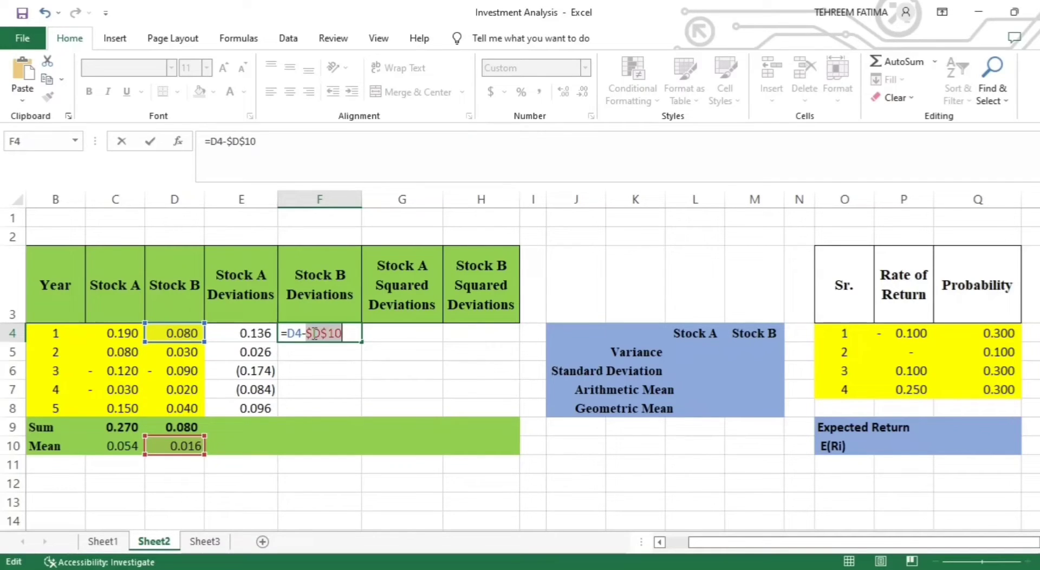
key(Return)
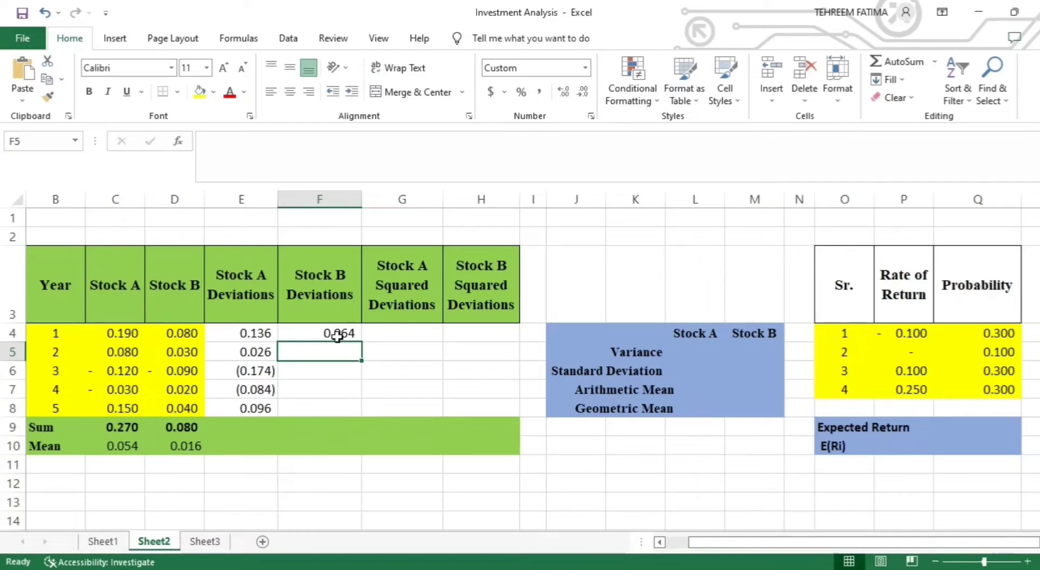
click(337, 336)
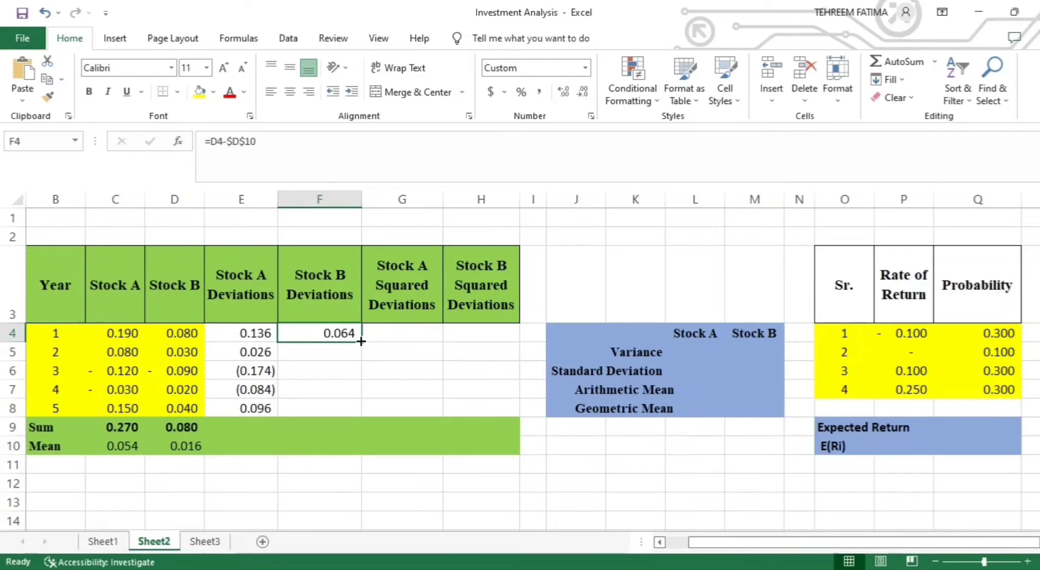
drag(361, 341, 361, 408)
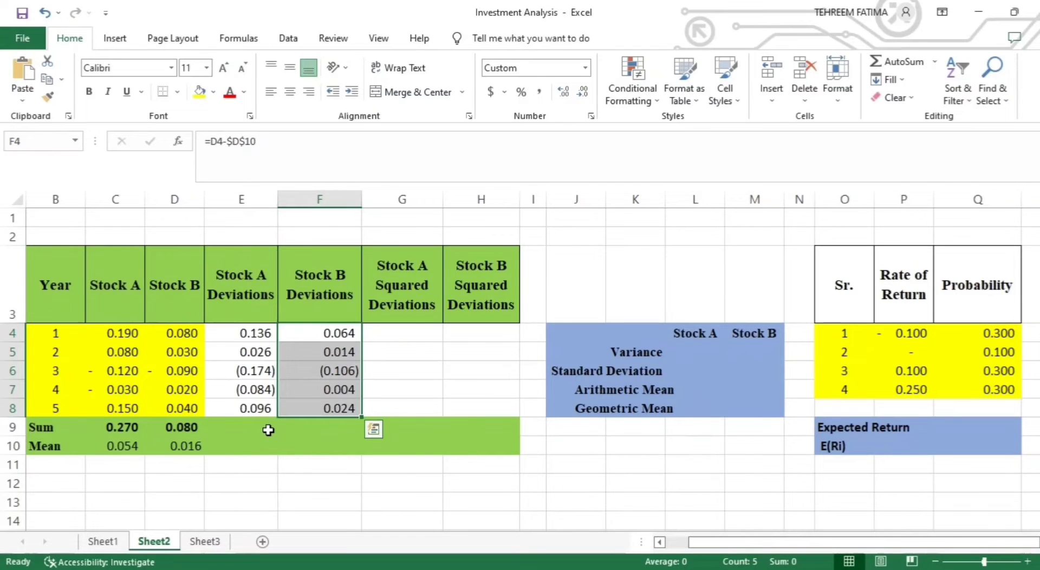
- Calculate the sum of the Stock A deviations in E9 with the formula =SUM(E4:E8)
click(270, 428)
text(=SUM()
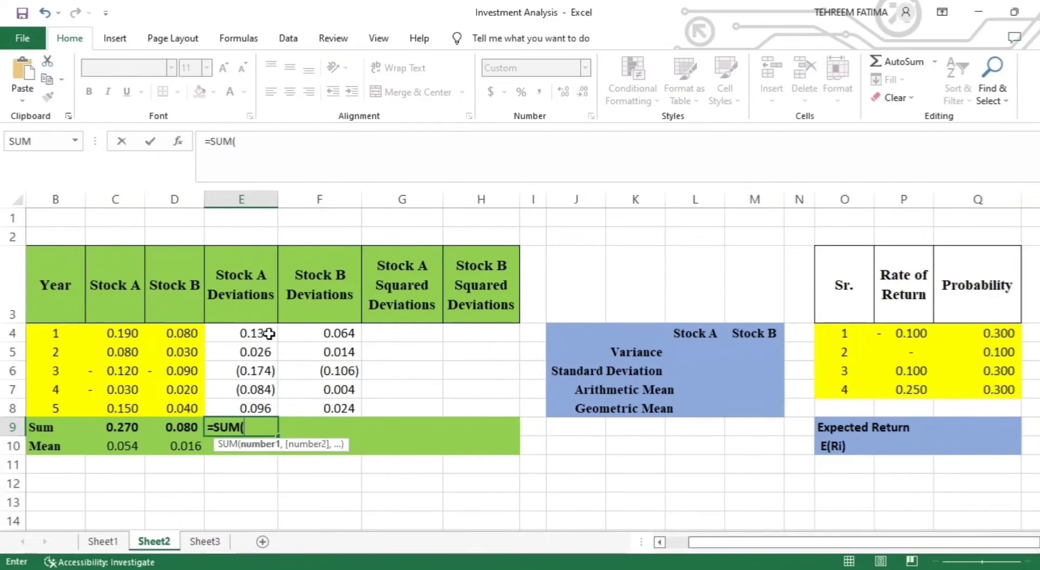
drag(272, 335, 275, 407)
text())
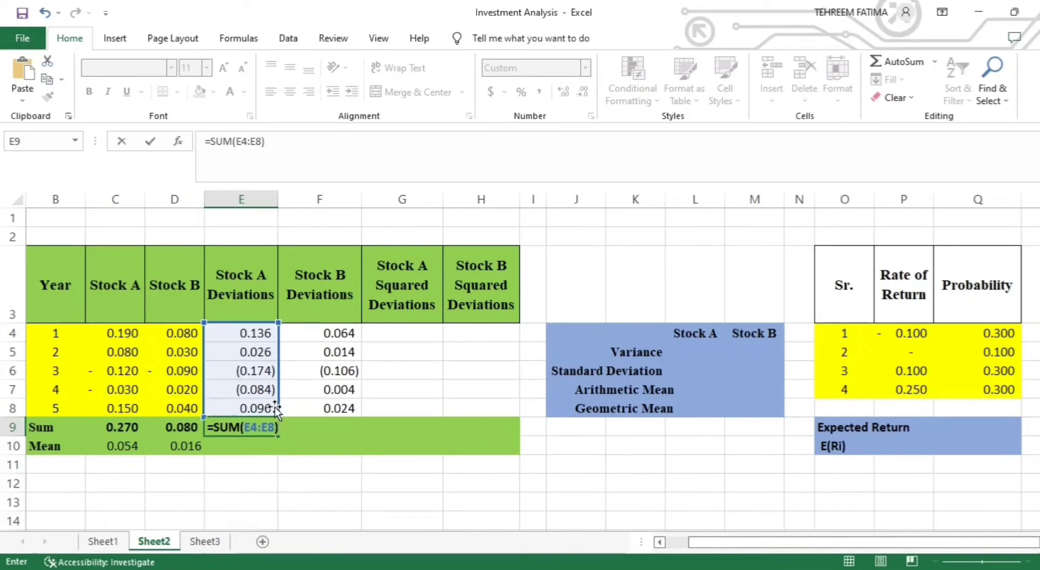
key(Return)
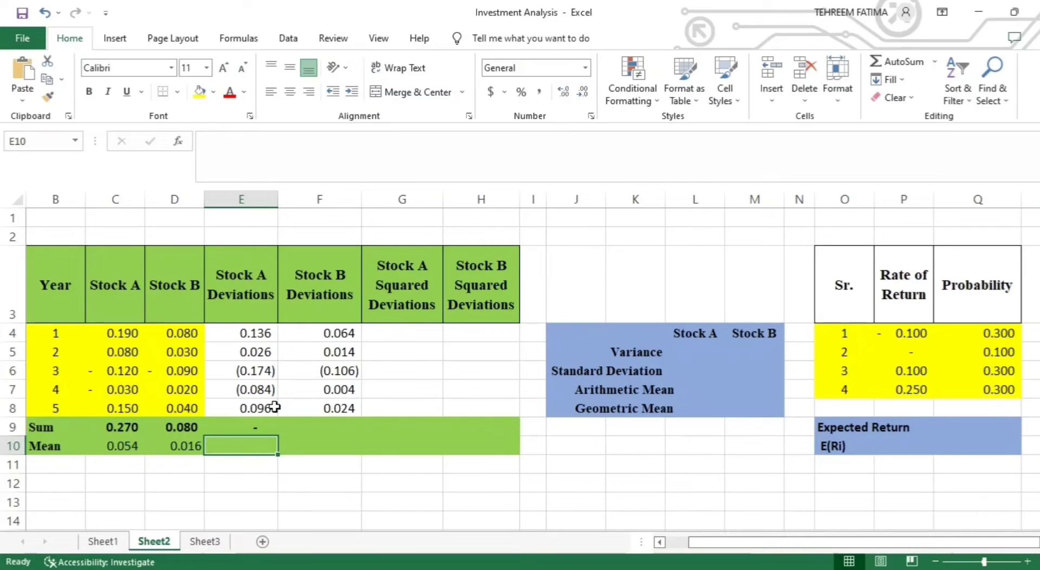
- Calculate the sum of the Stock B deviations in F9 with the formula =SUM(F4:F8)
click(342, 426)
text(=SUM()
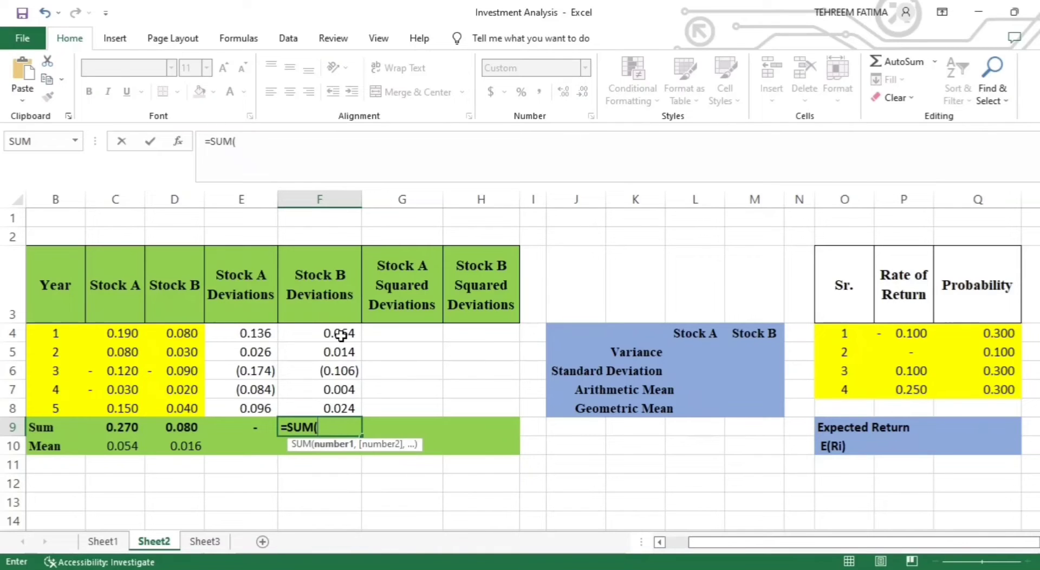
drag(341, 334, 348, 407)
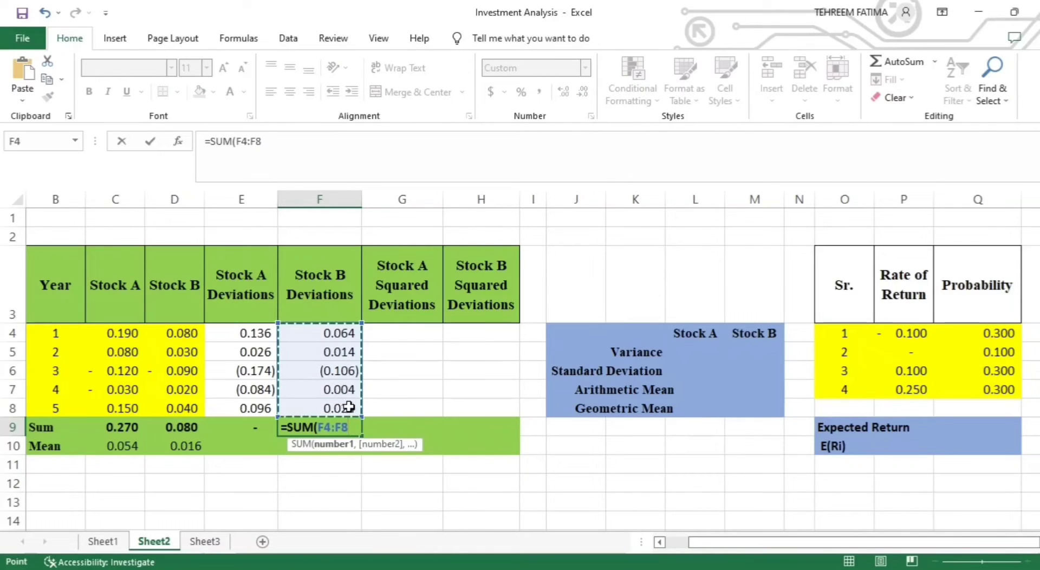
text())
key(Return)
- Calculate the Stock A squared deviations by entering =E4^2 in G4 and filling the formula down through G8
click(410, 336)
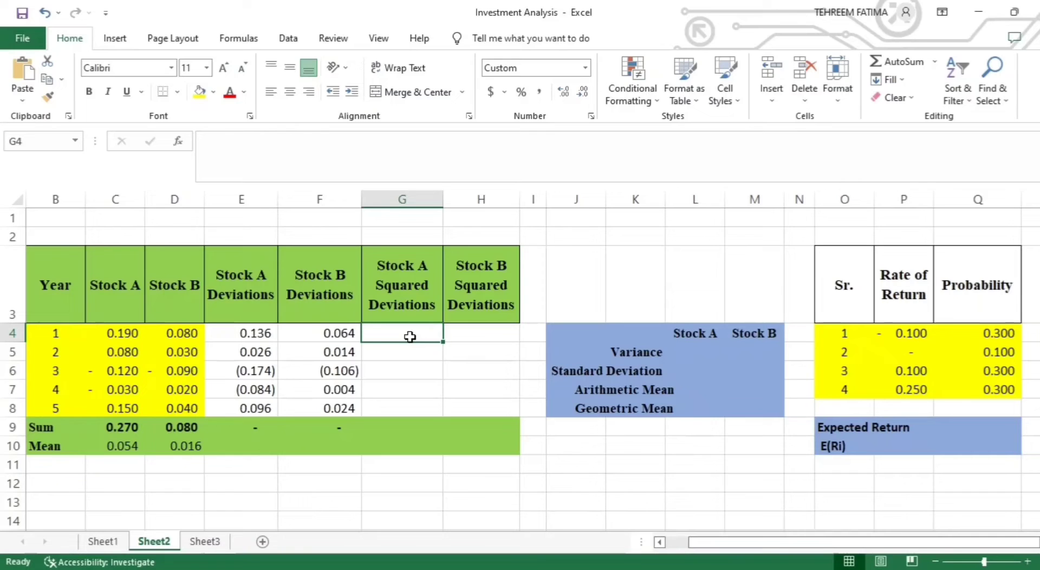
text(=)
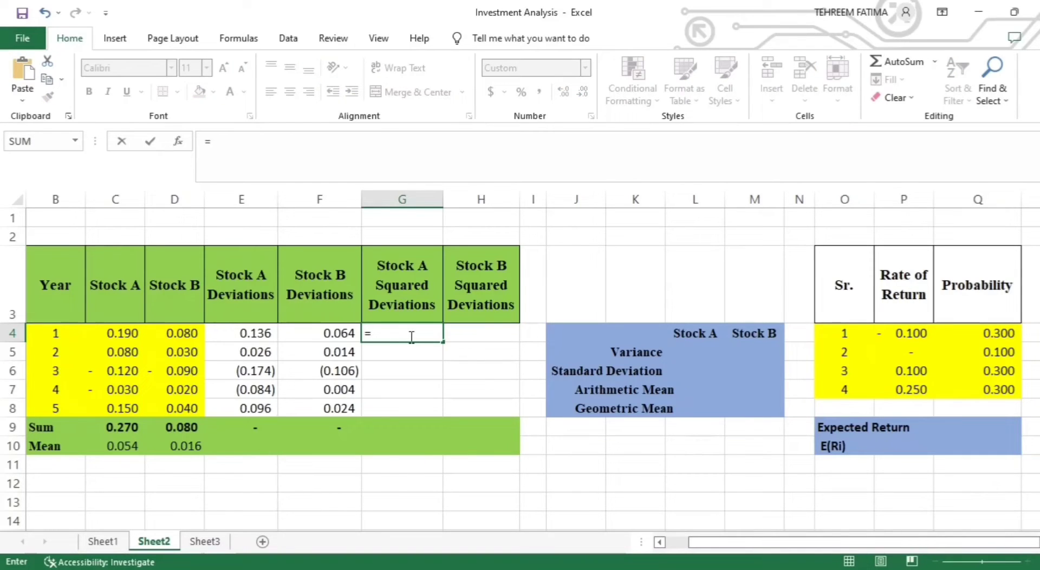
click(244, 332)
text(^2)
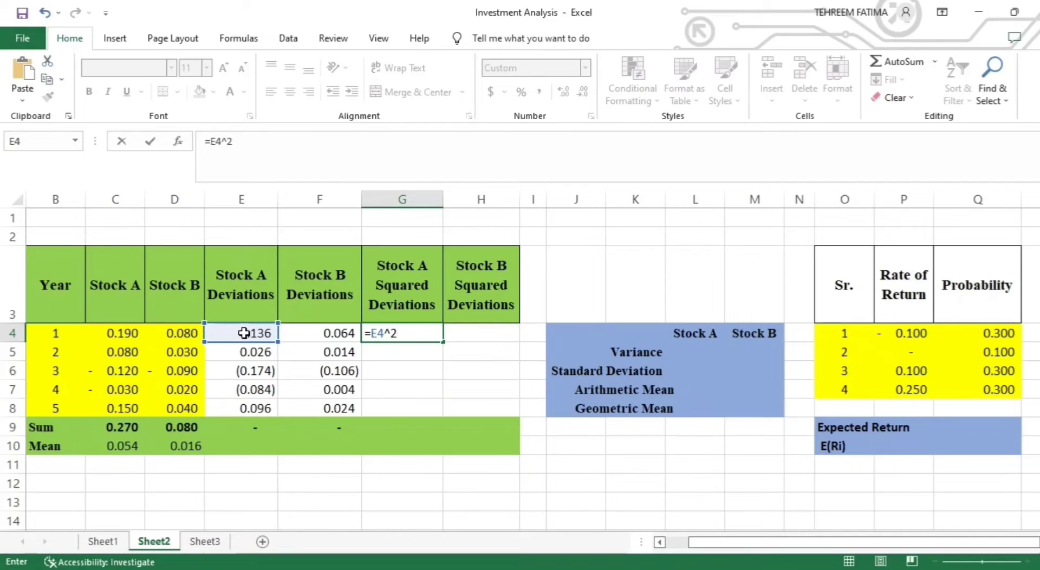
key(Return)
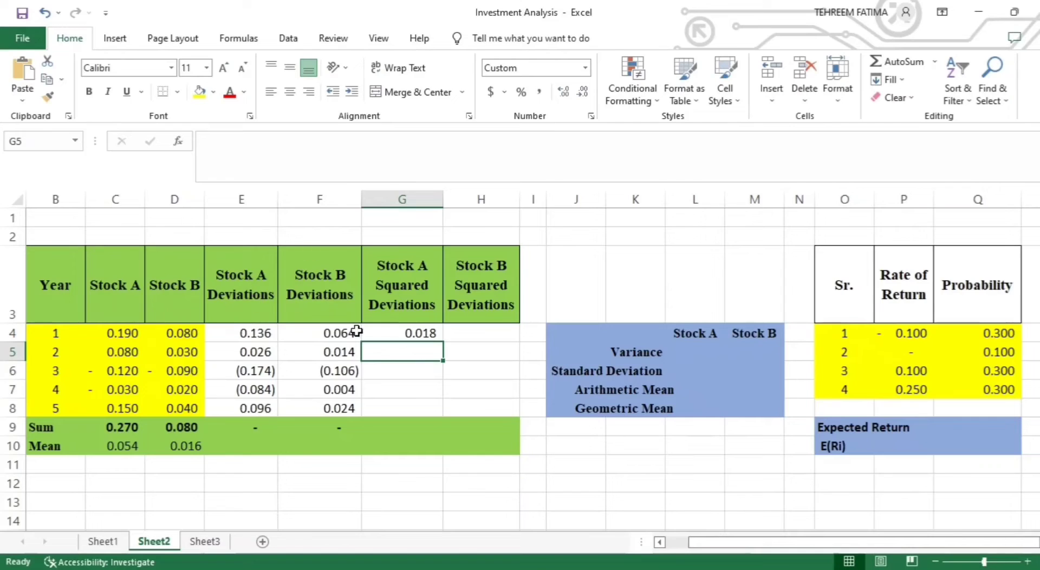
click(424, 336)
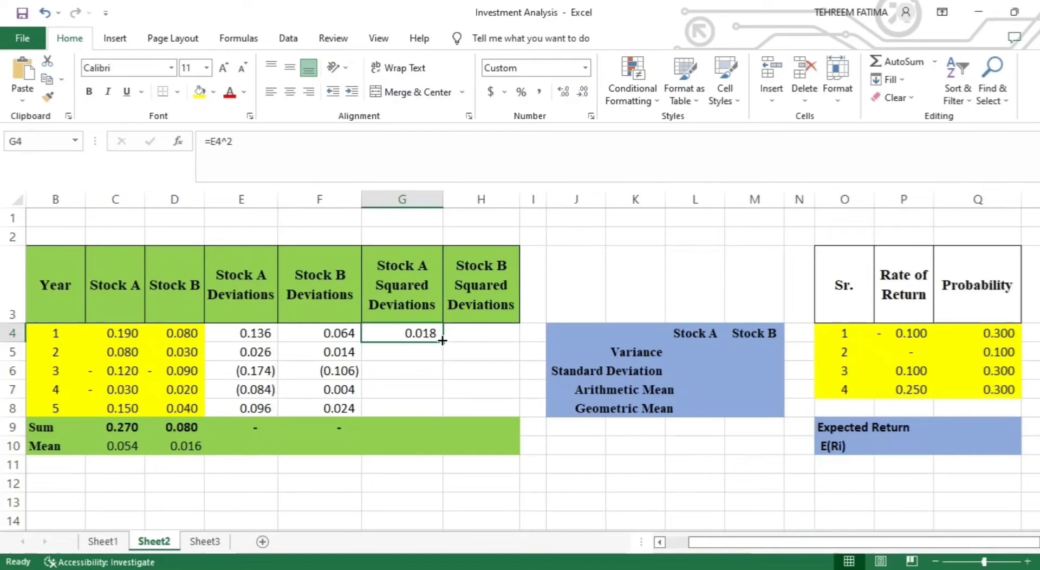
drag(442, 342, 443, 412)
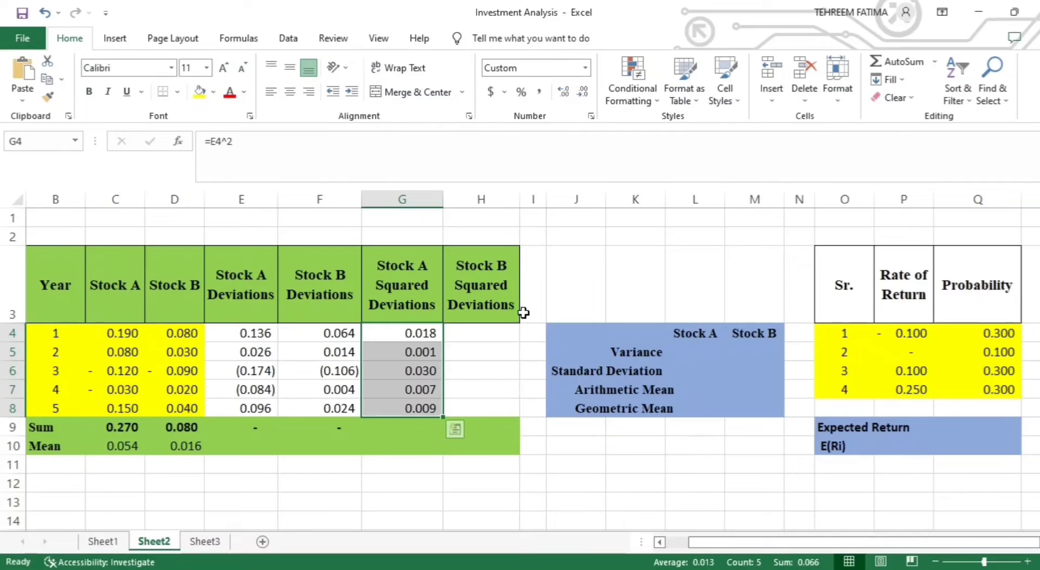
- Calculate the Stock B squared deviations by entering =F4^2 in H4 and filling the formula down through H8
click(475, 334)
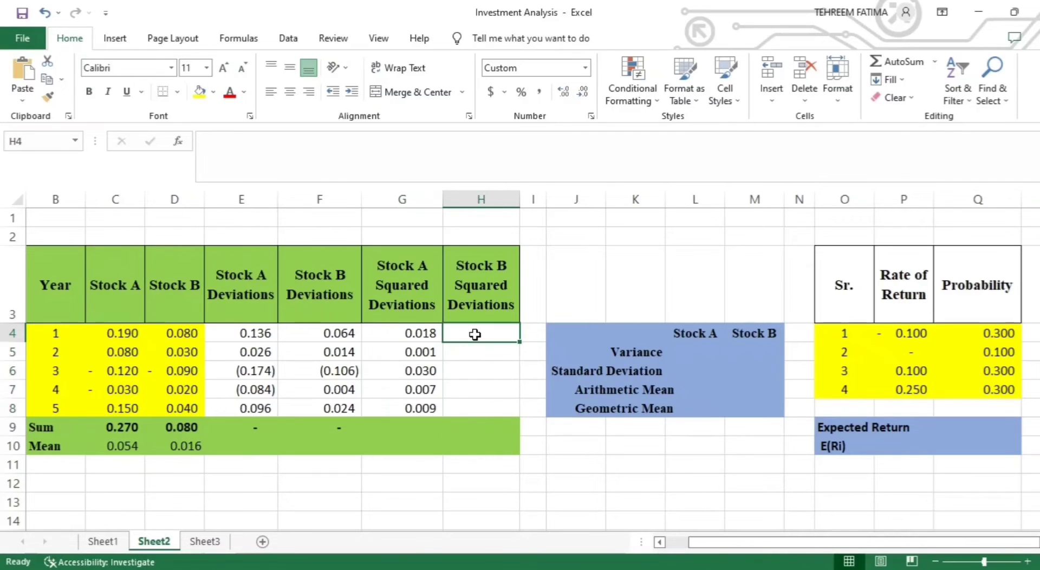
text(=)
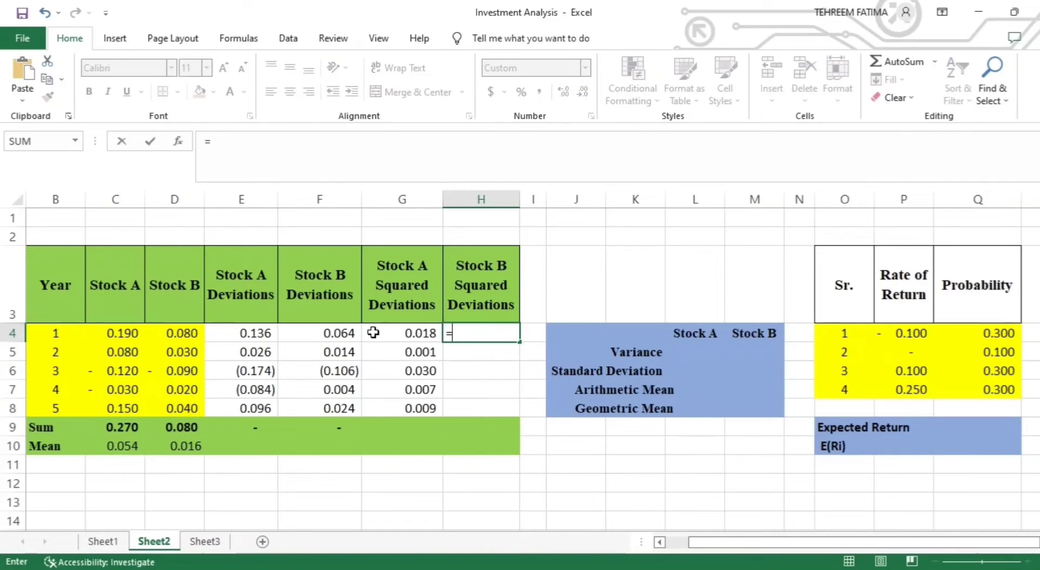
click(349, 333)
text(^2)
key(Return)
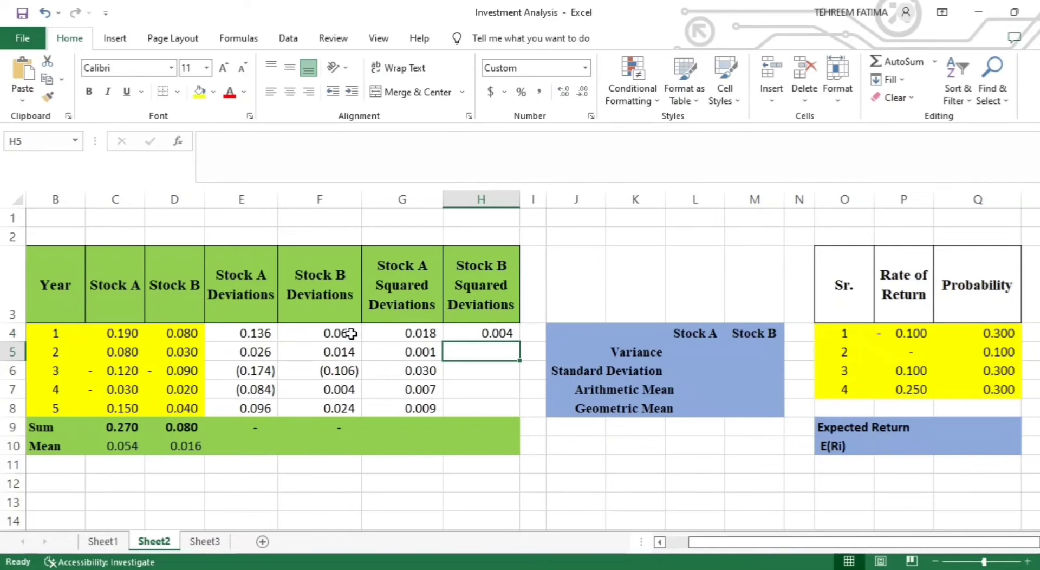
click(506, 332)
drag(519, 340, 521, 420)
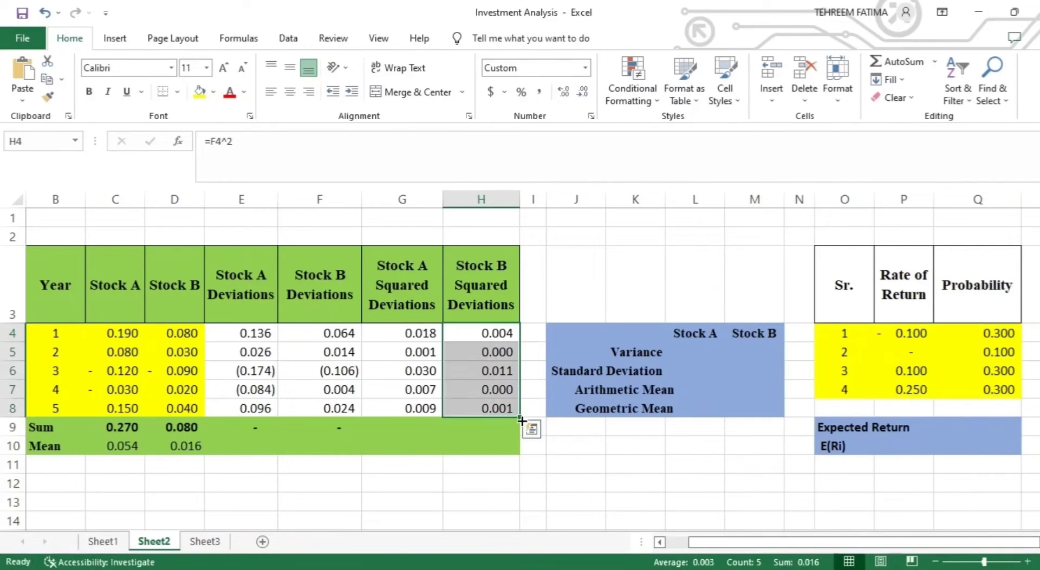
- Calculate the sum of the Stock A squared deviations in G9 with the formula =SUM(G4:G8)
click(416, 427)
text(=SUM()
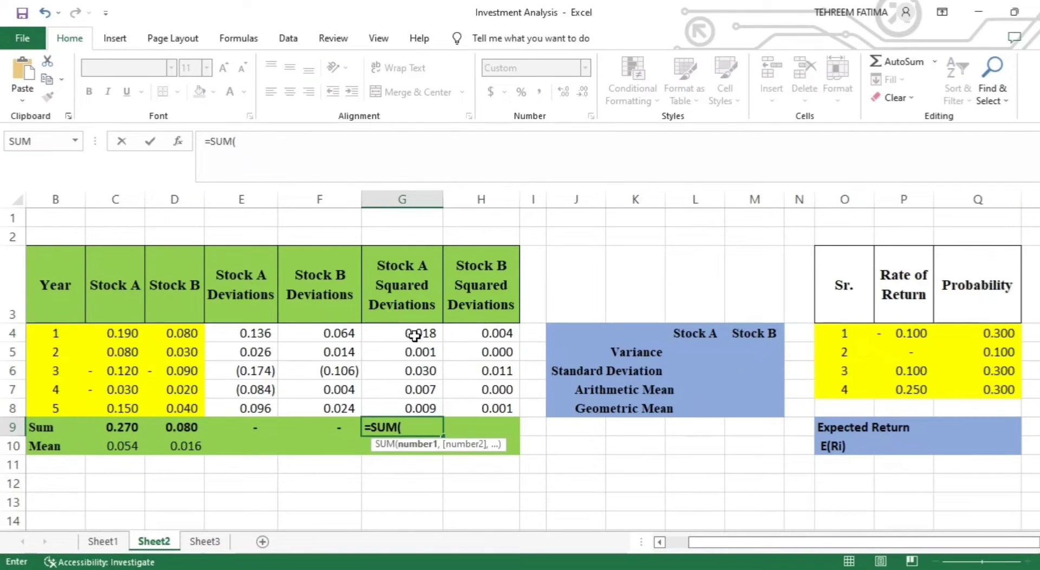
drag(414, 336, 420, 402)
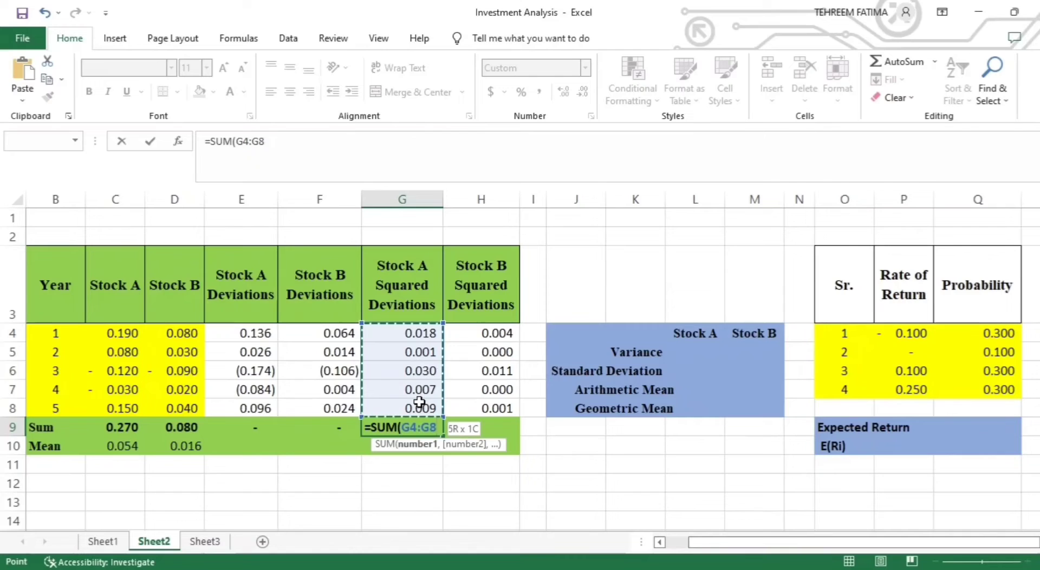
drag(420, 401, 420, 402)
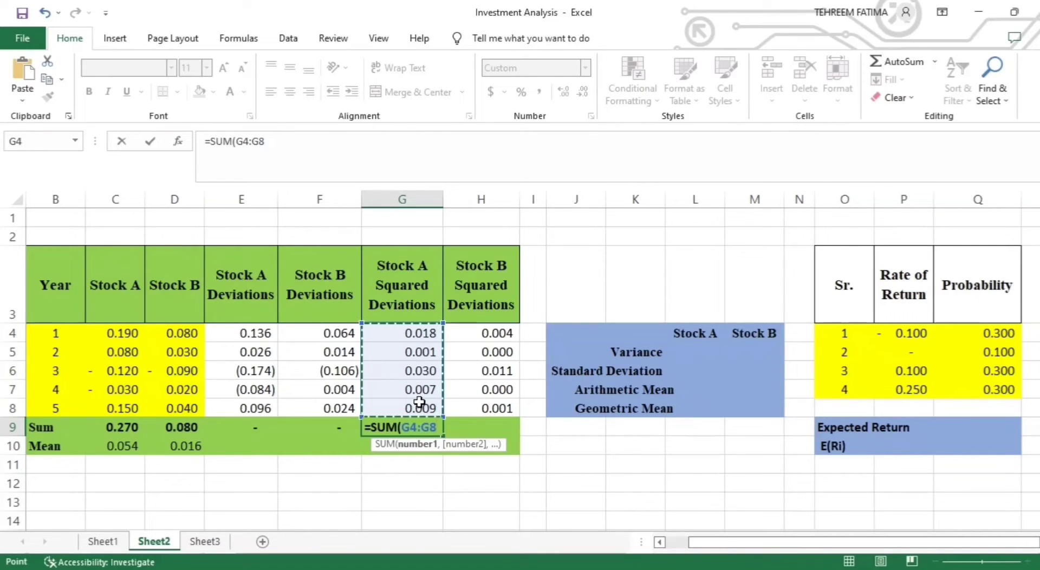
text())
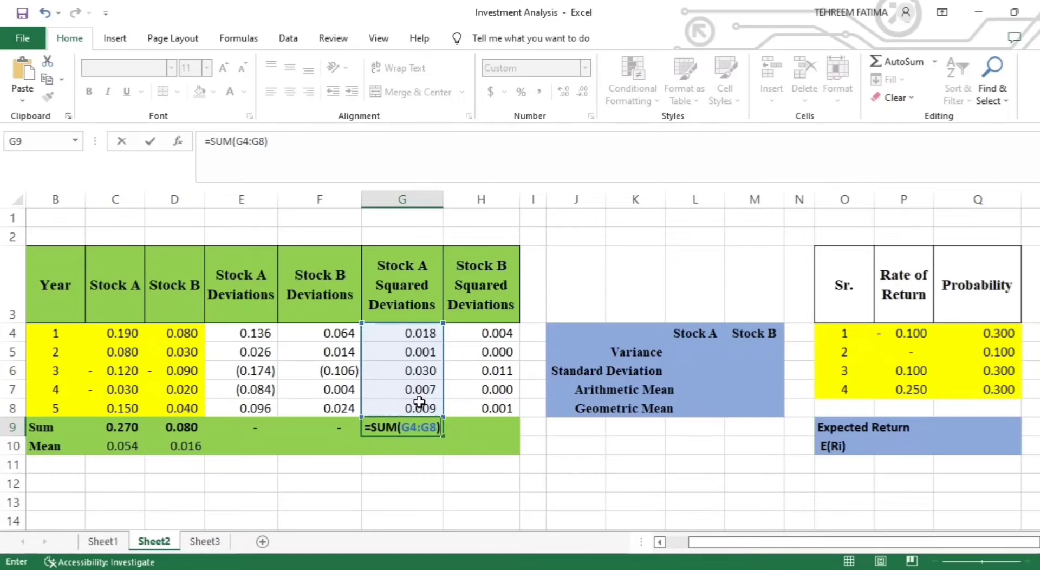
key(Return)
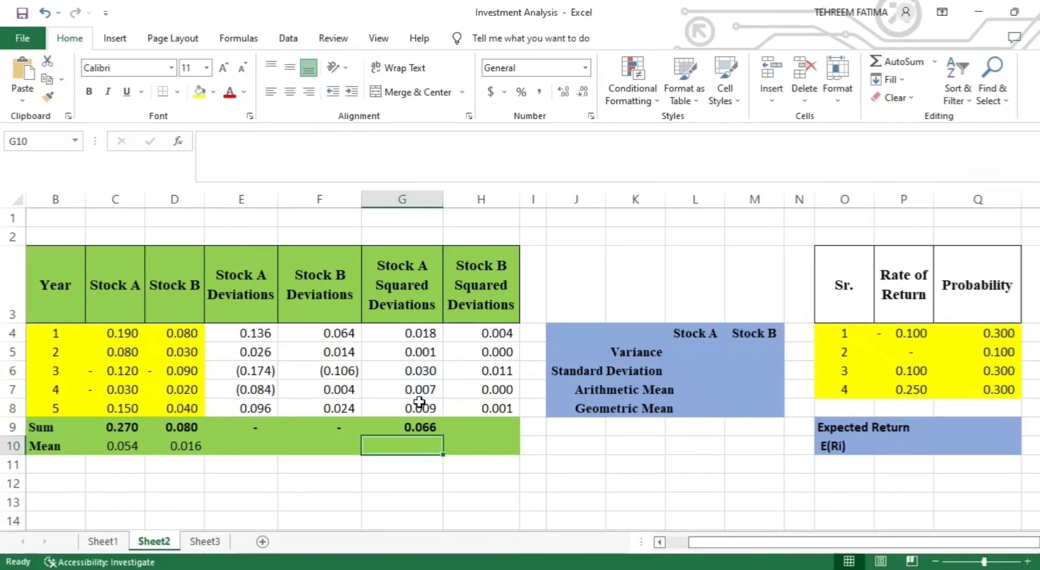
- Calculate the sum of the Stock B squared deviations in H9 with the formula =SUM(H4:H8)
double_click(490, 429)
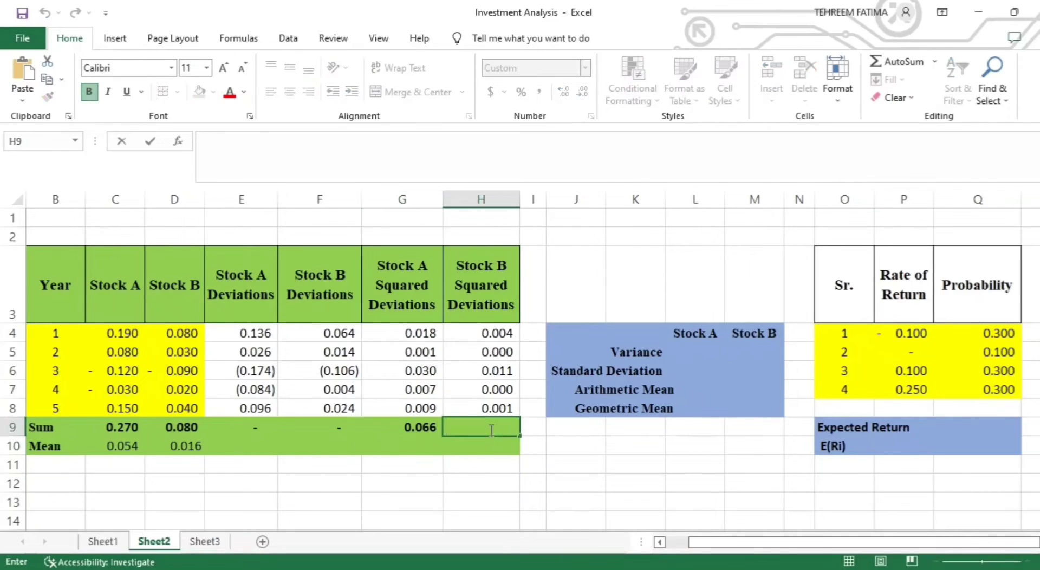
text(=SUM)
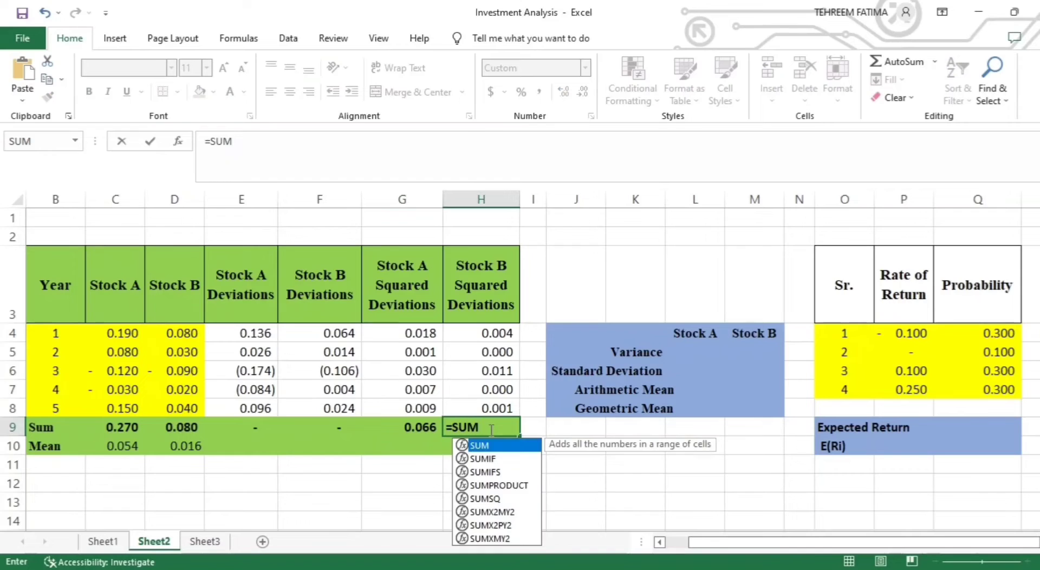
text(()
drag(485, 336, 492, 407)
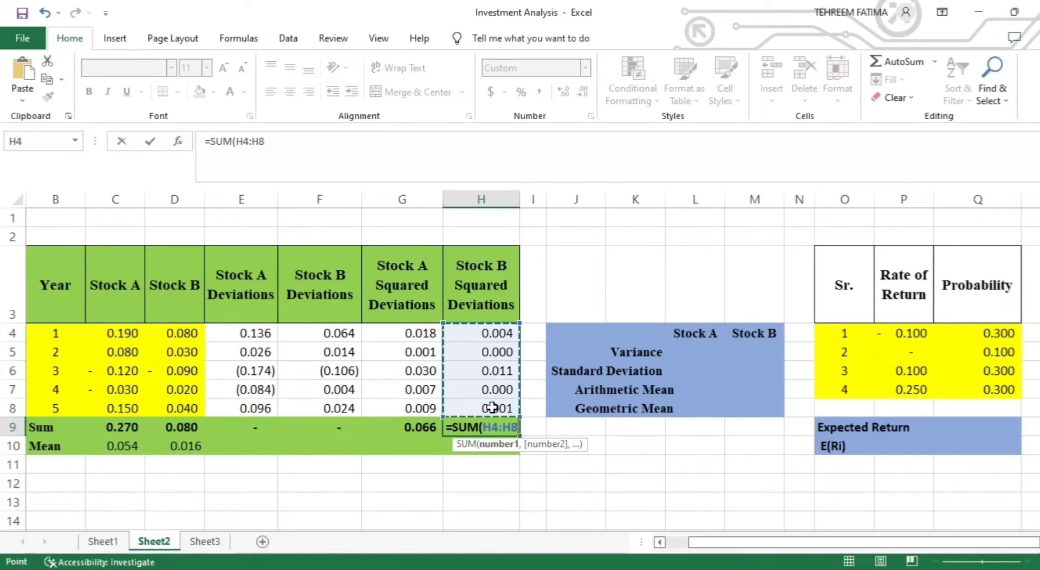
key(Return)
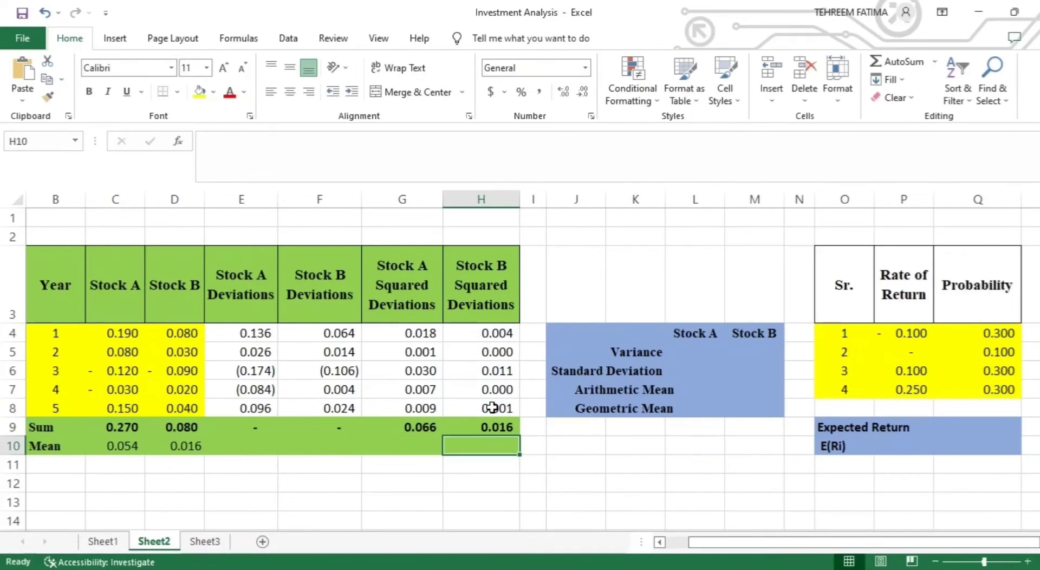
- Calculate the Stock A variance in L5 with the formula =G9/5
double_click(707, 355)
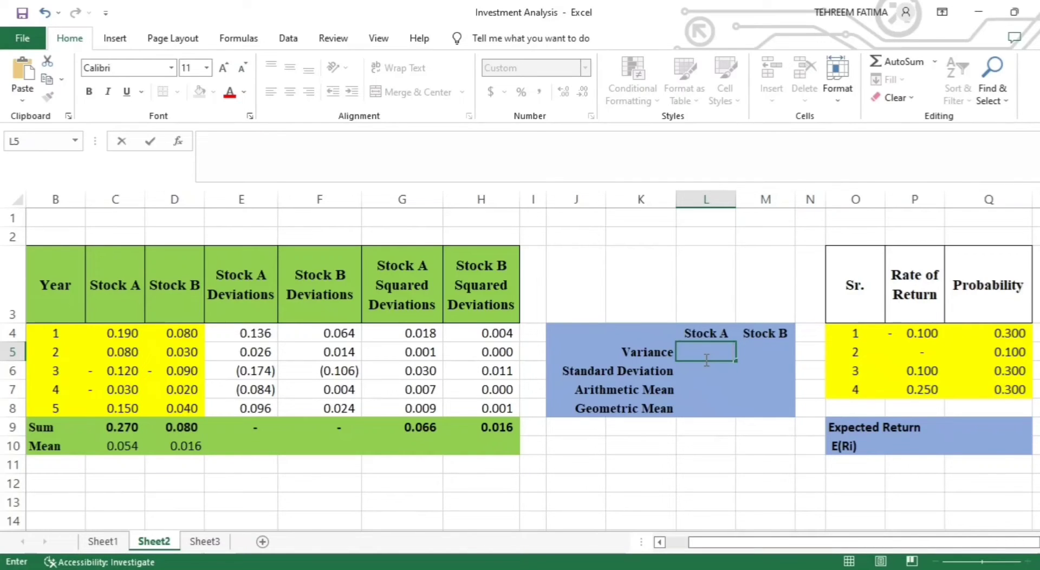
text(=)
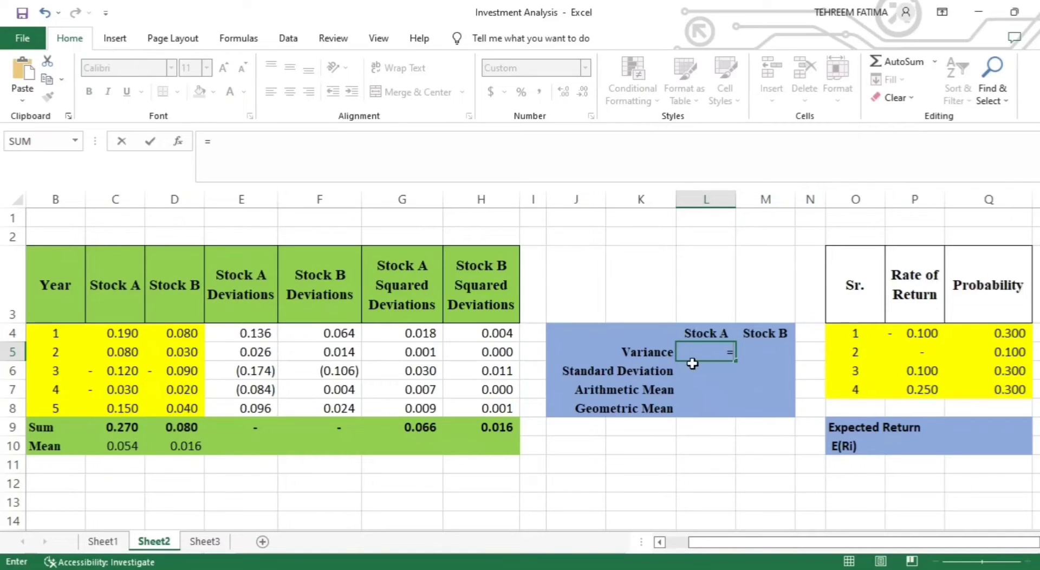
click(436, 426)
text(/5)
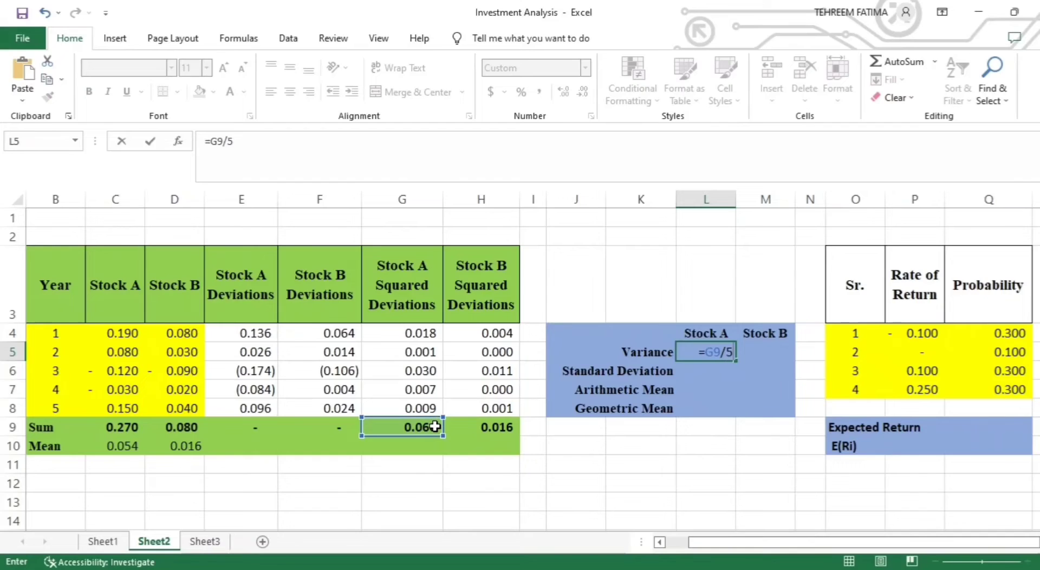
key(Return)
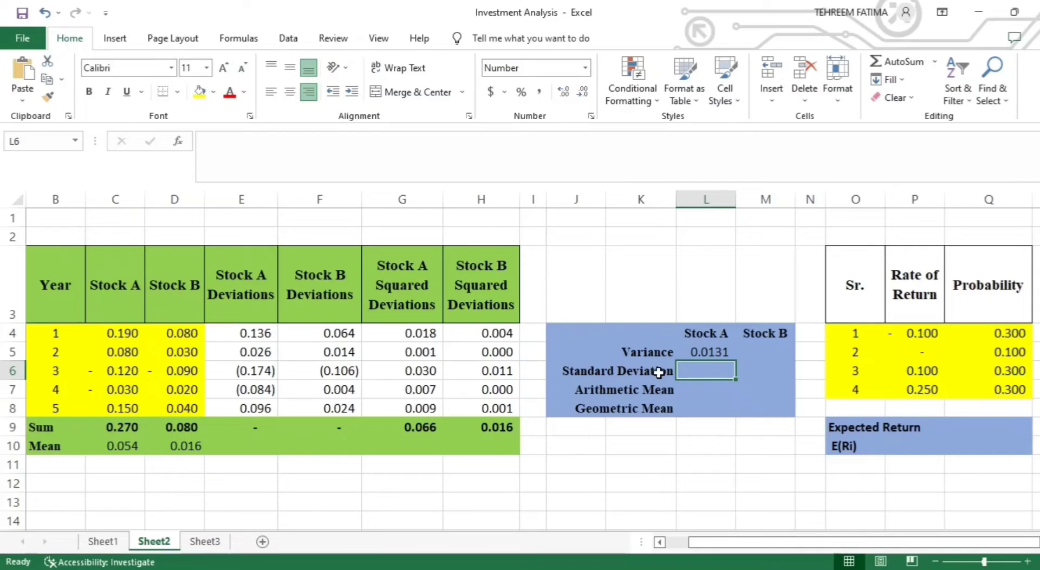
- Calculate the Stock B variance in M5 with the formula =H9/5
click(767, 351)
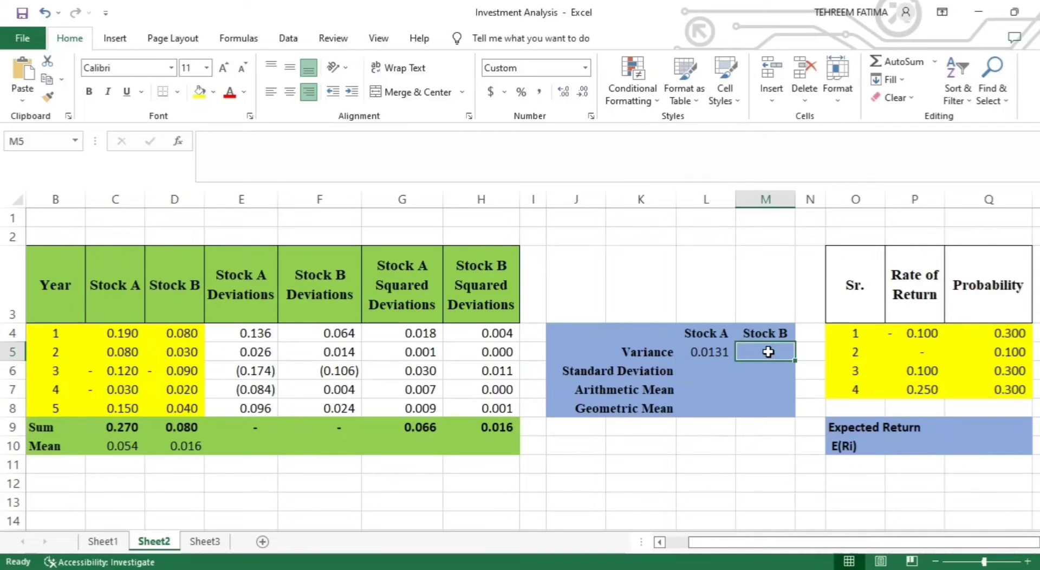
text(=)
click(497, 429)
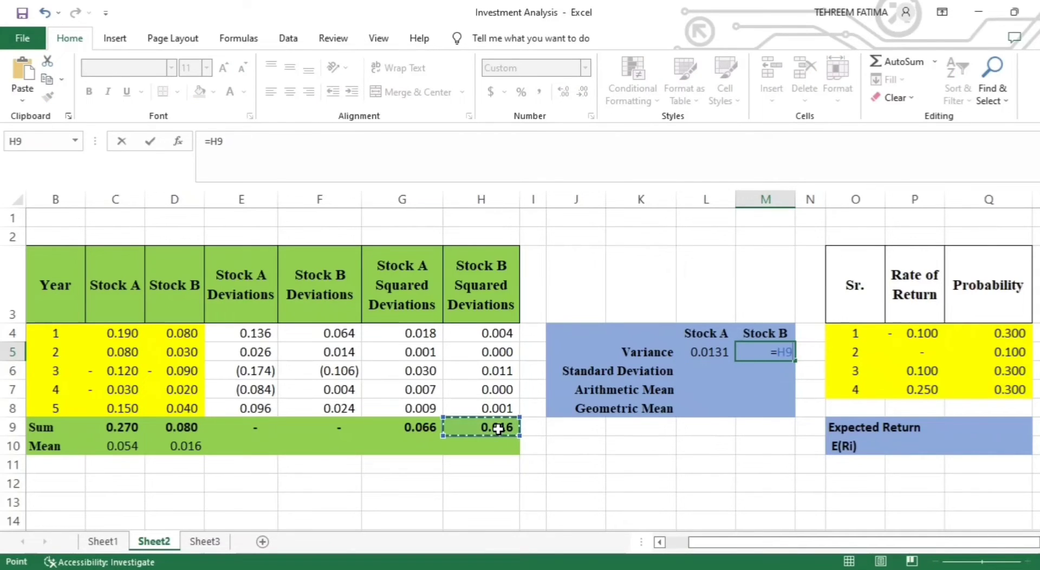
text(/)
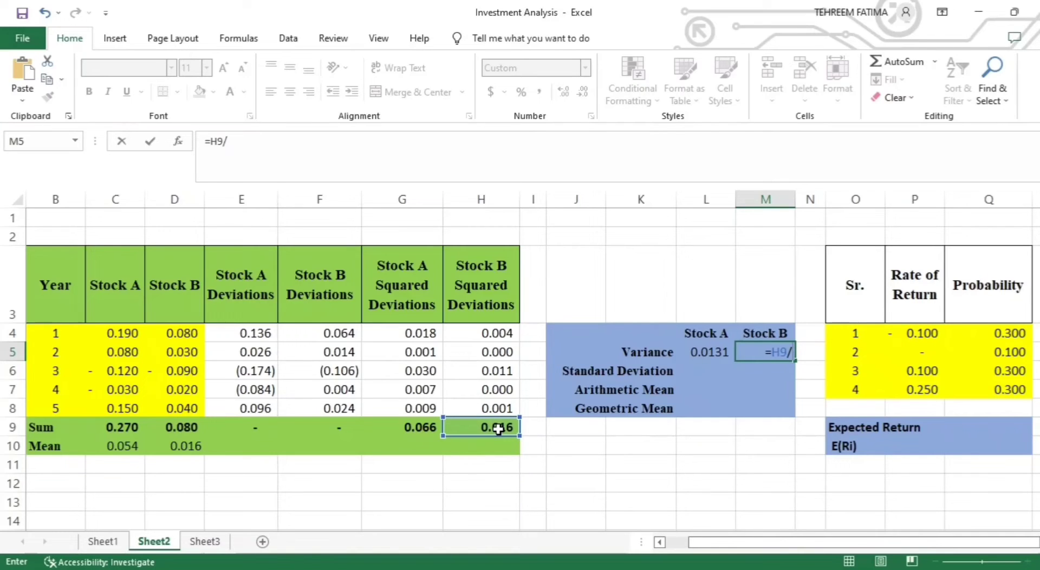
text(5)
key(Return)
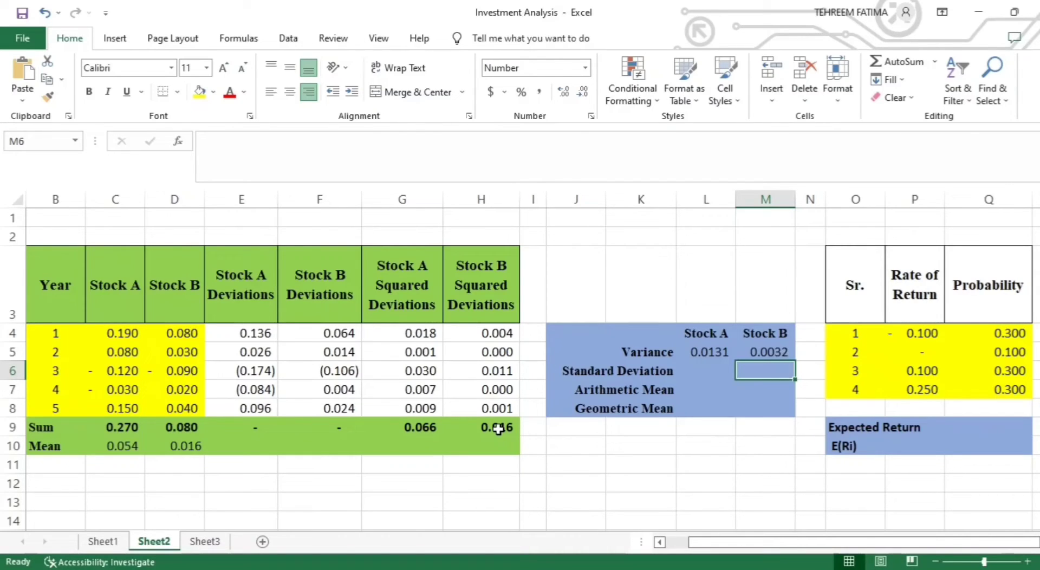
- Calculate the Stock A standard deviation in L6 with the formula =SQRT(L5)
click(715, 373)
text(=)
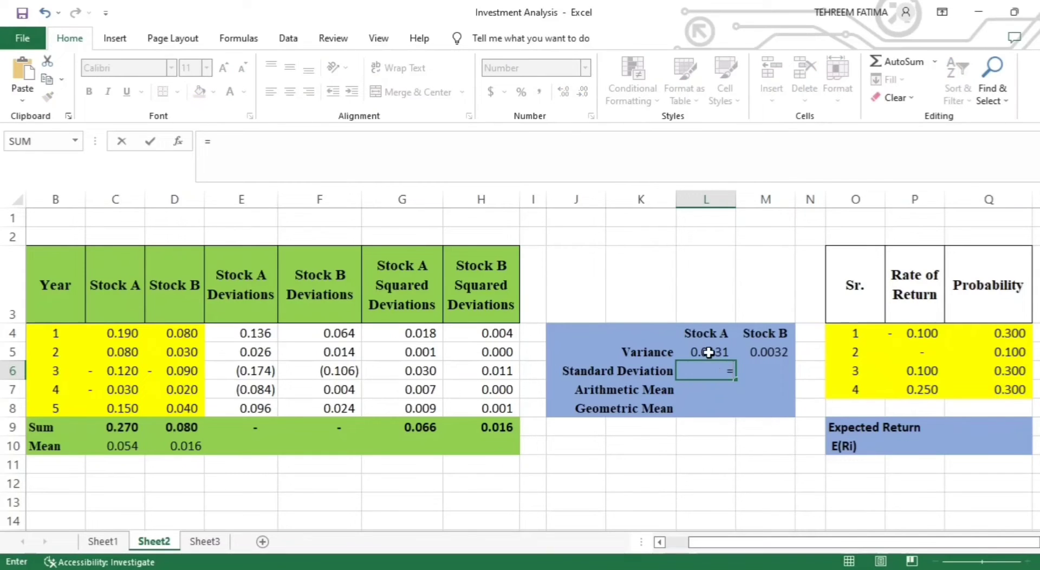
text(SQRT()
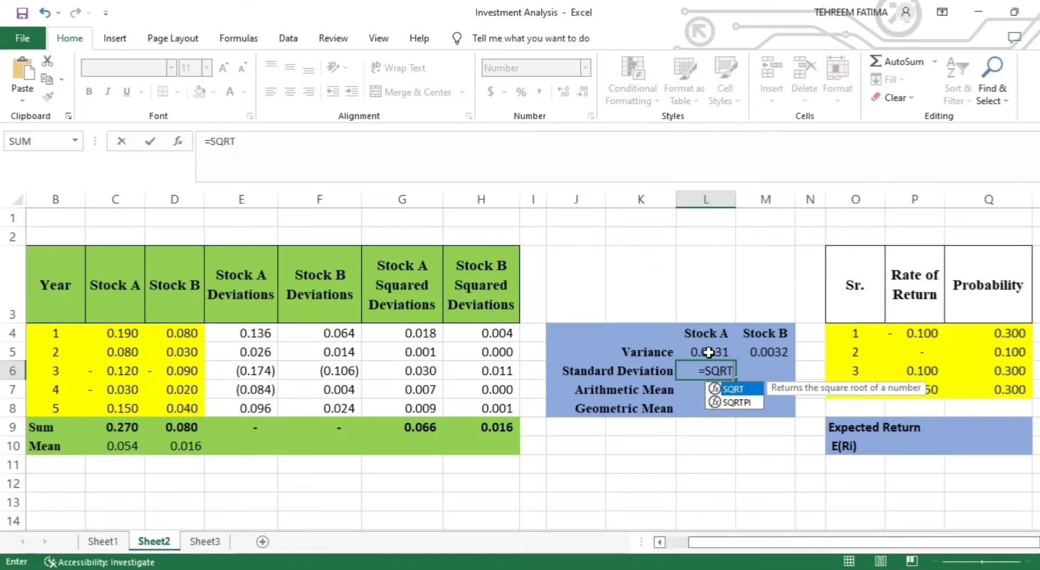
click(709, 353)
text())
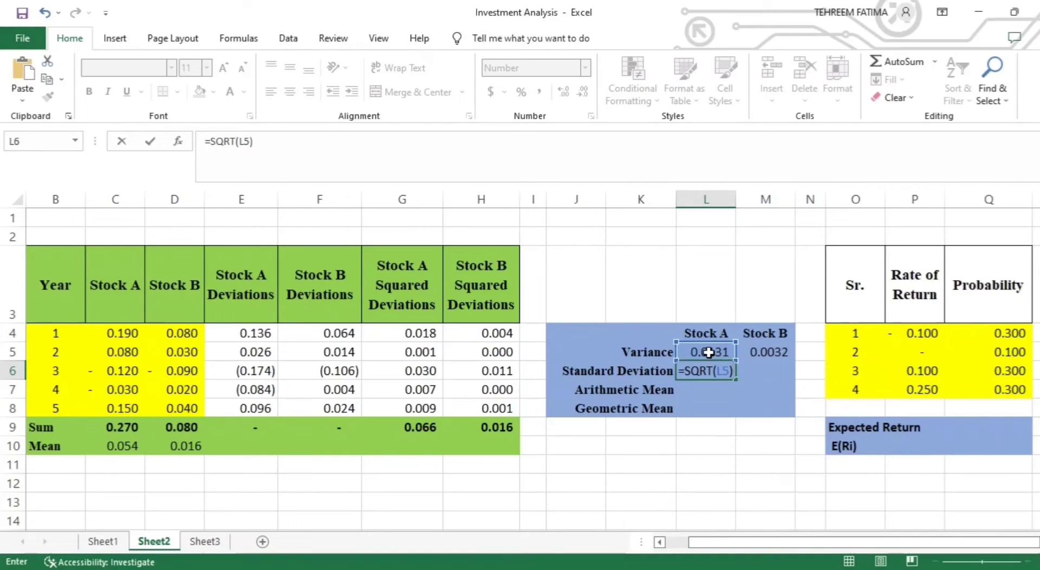
key(Return)
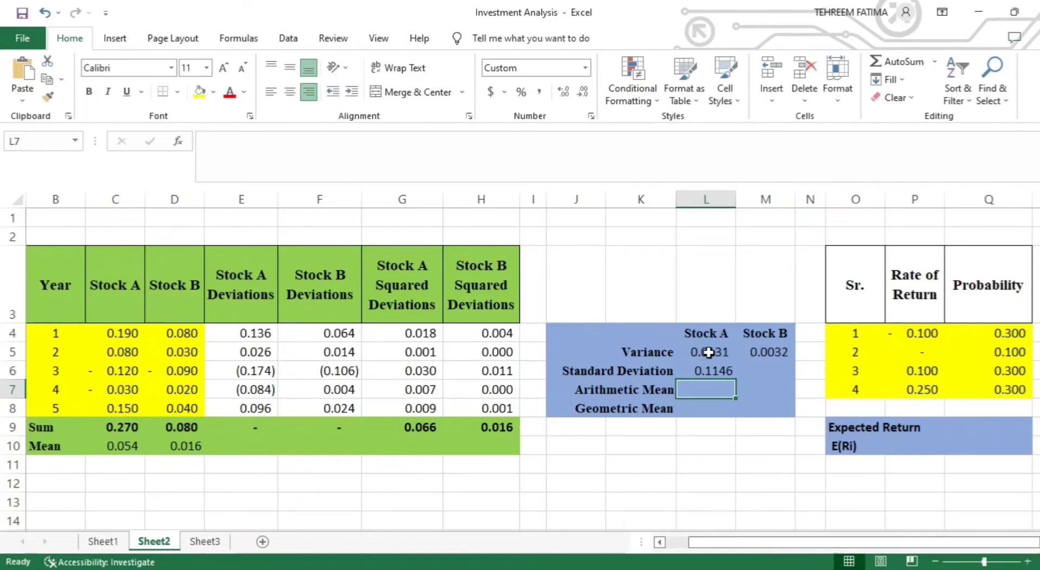
- Calculate the Stock B standard deviation in M6 with the formula =SQRT(M5)
click(765, 367)
text(=)
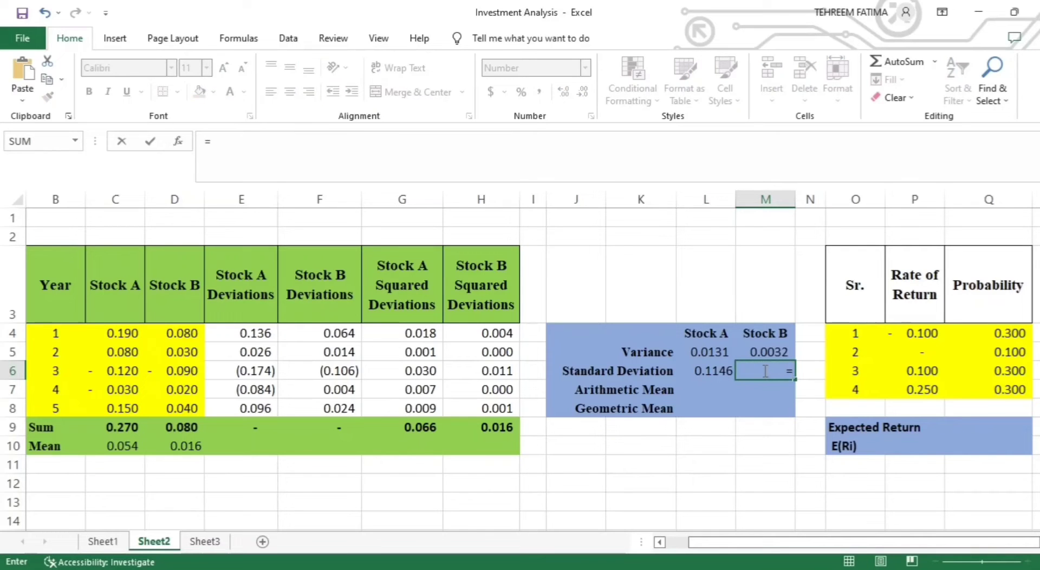
text(SQRT()
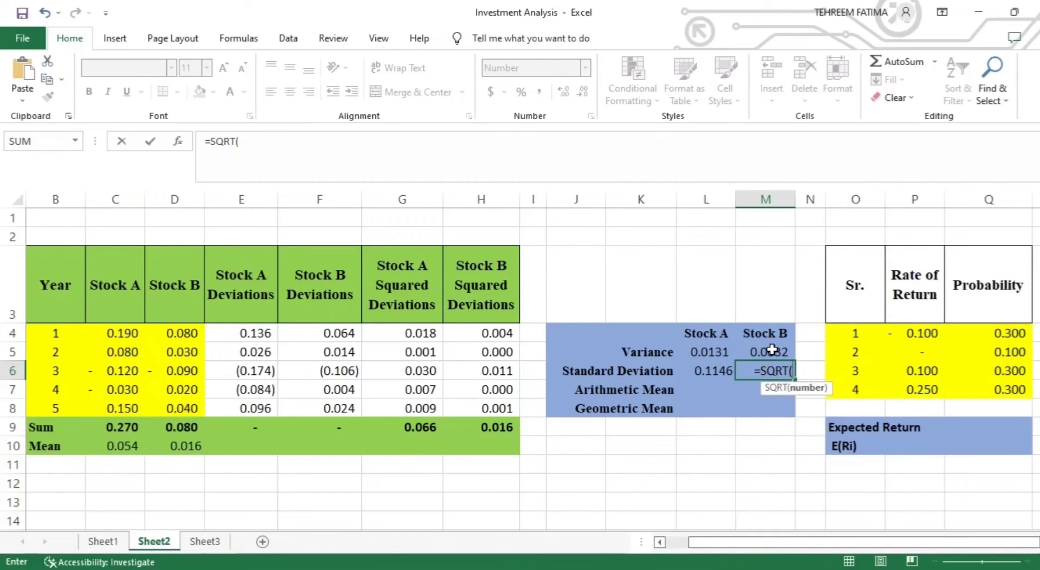
click(772, 351)
text())
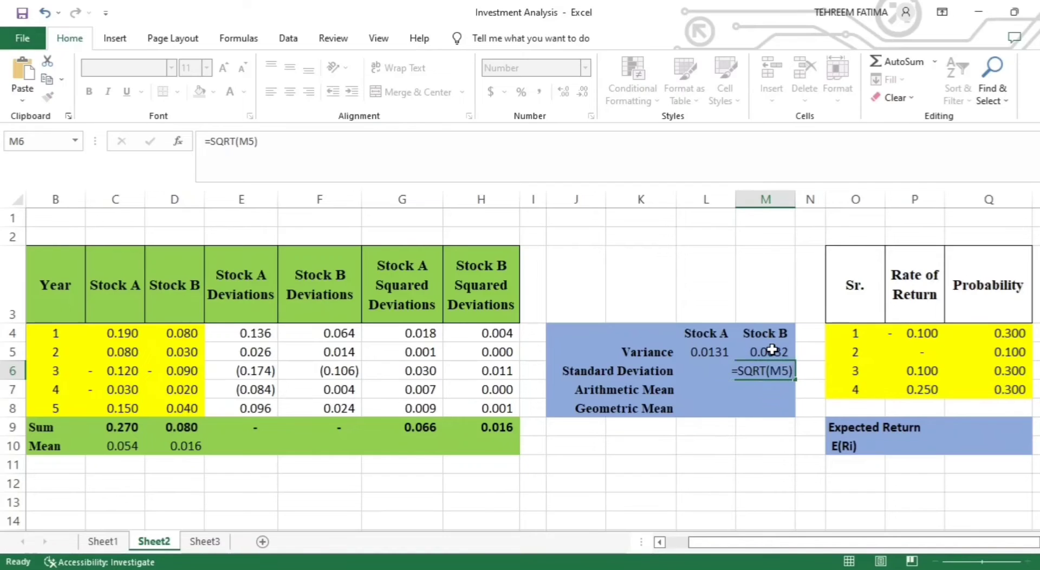
key(Return)
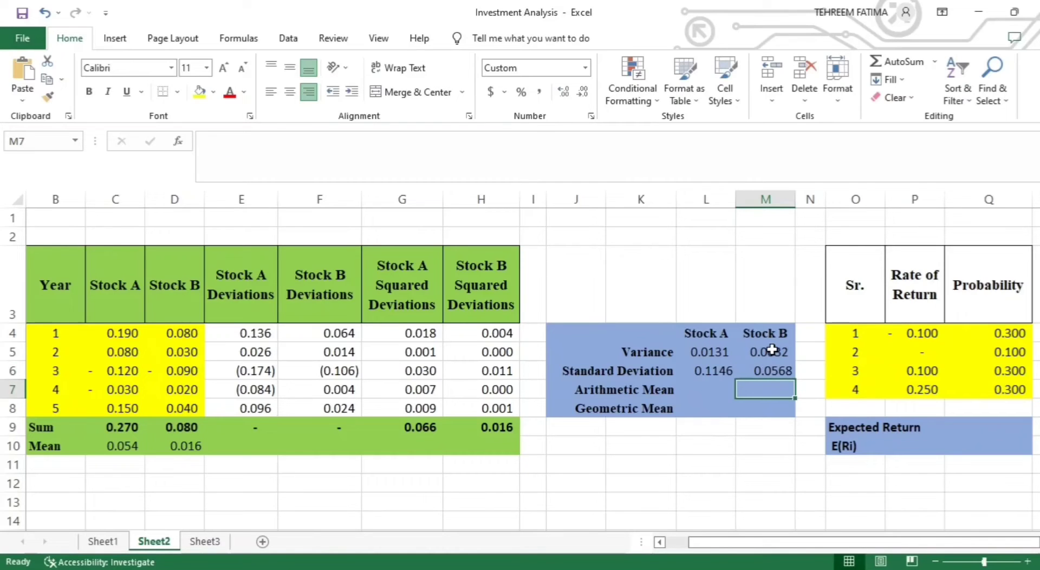
click(719, 370)
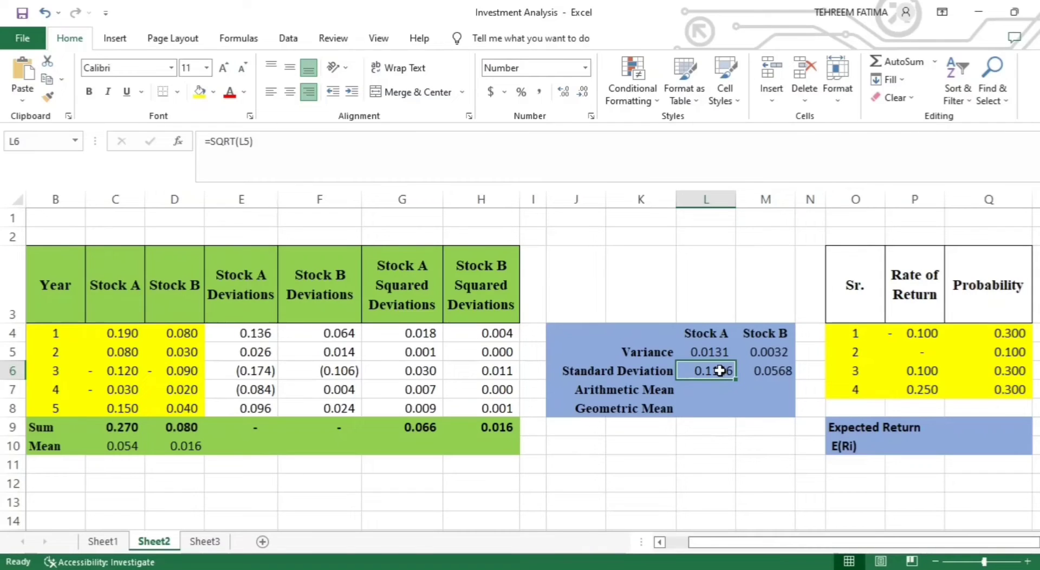
click(787, 373)
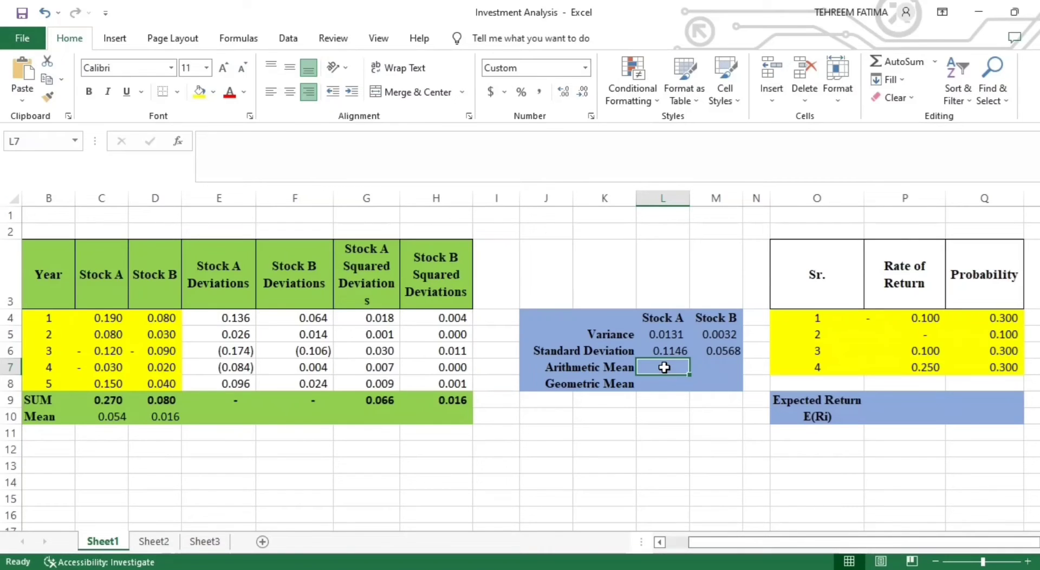
- Calculate the Stock A arithmetic mean in L7 on Sheet1 with the formula =C9/5
text(=)
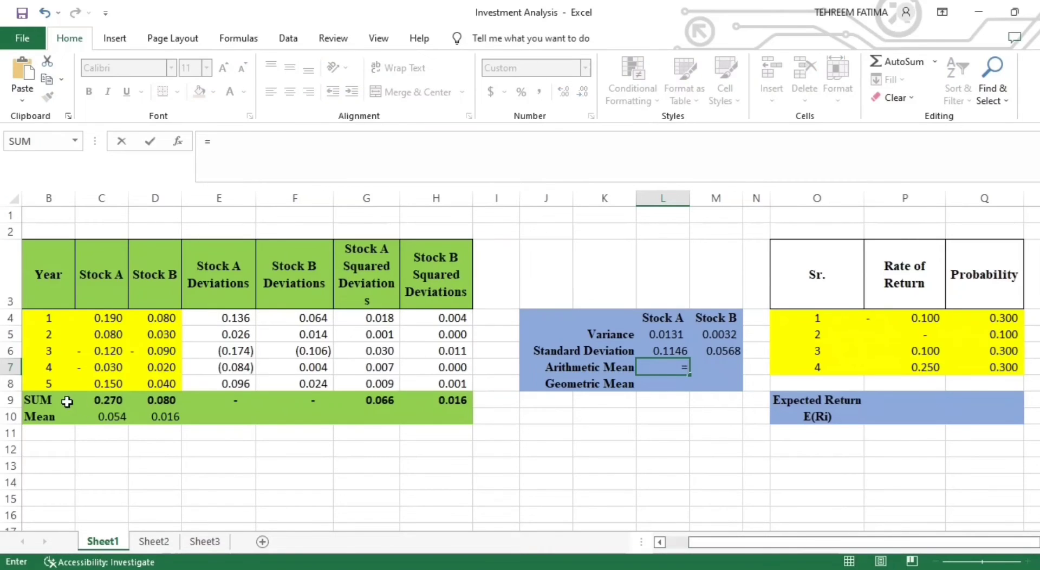
click(109, 402)
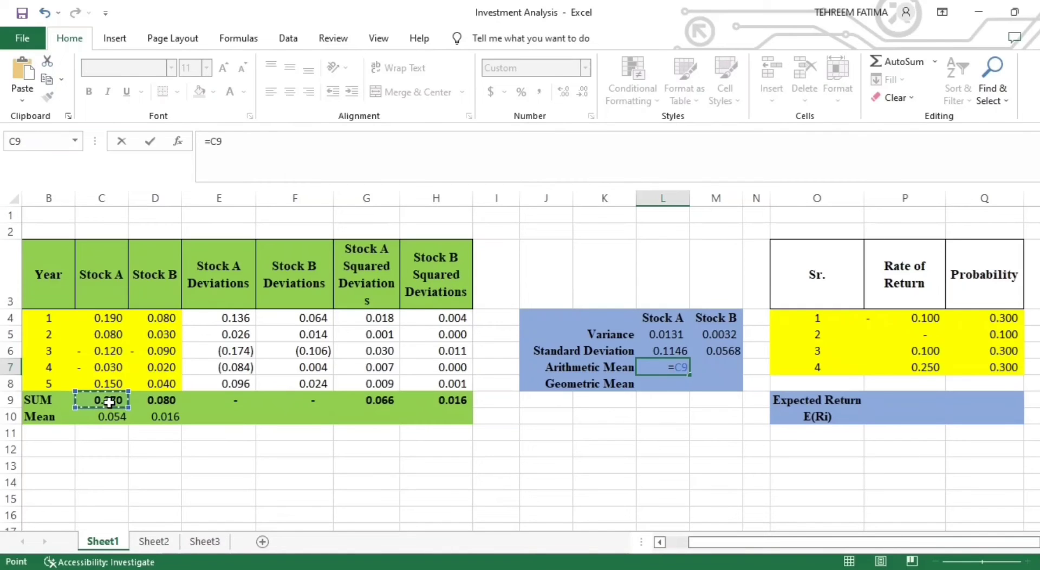
text(/)
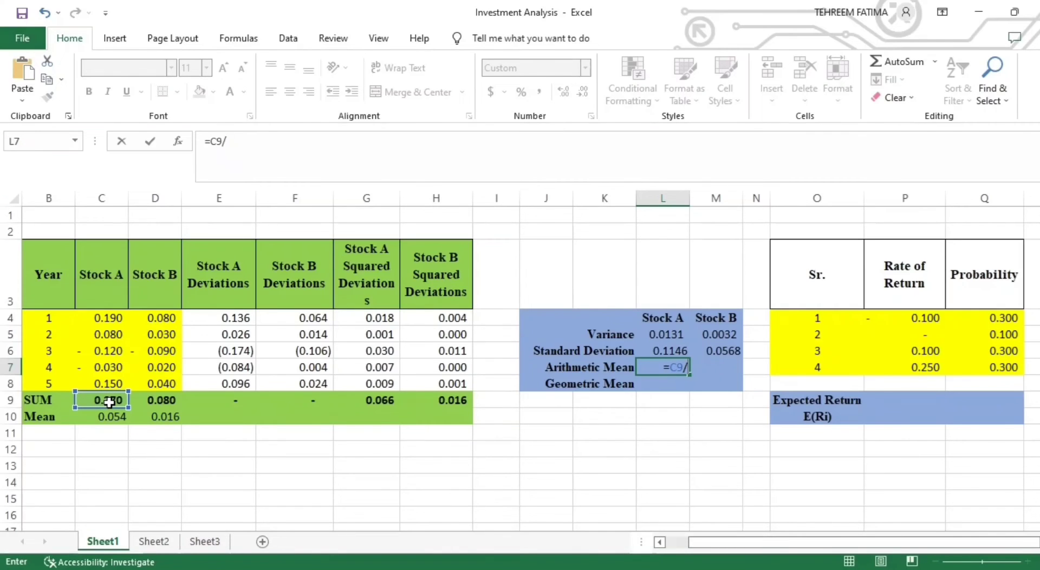
text(5)
key(Return)
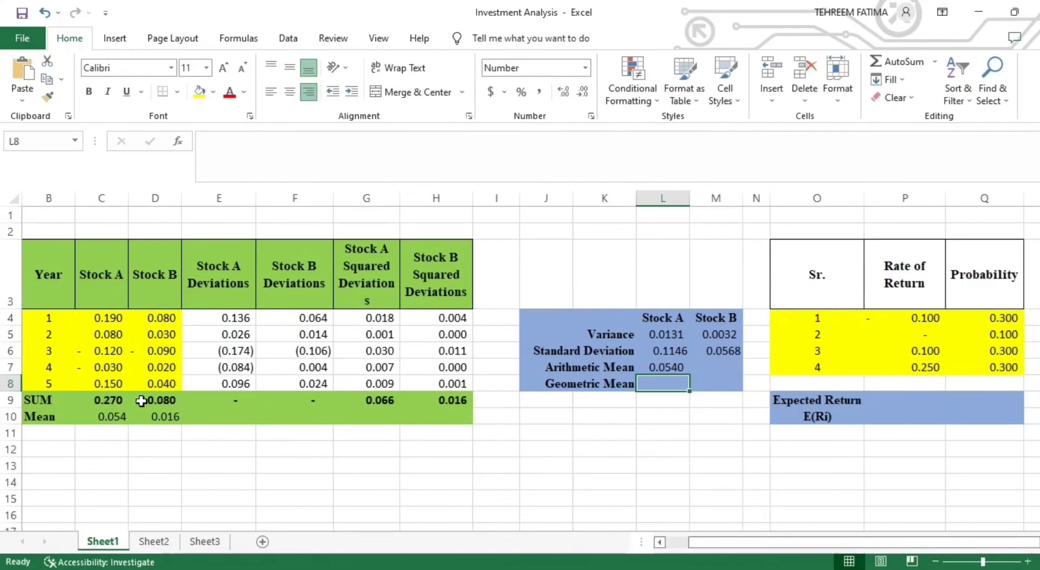
- Calculate the Stock B arithmetic mean in M7 with the formula =D9/5
click(719, 368)
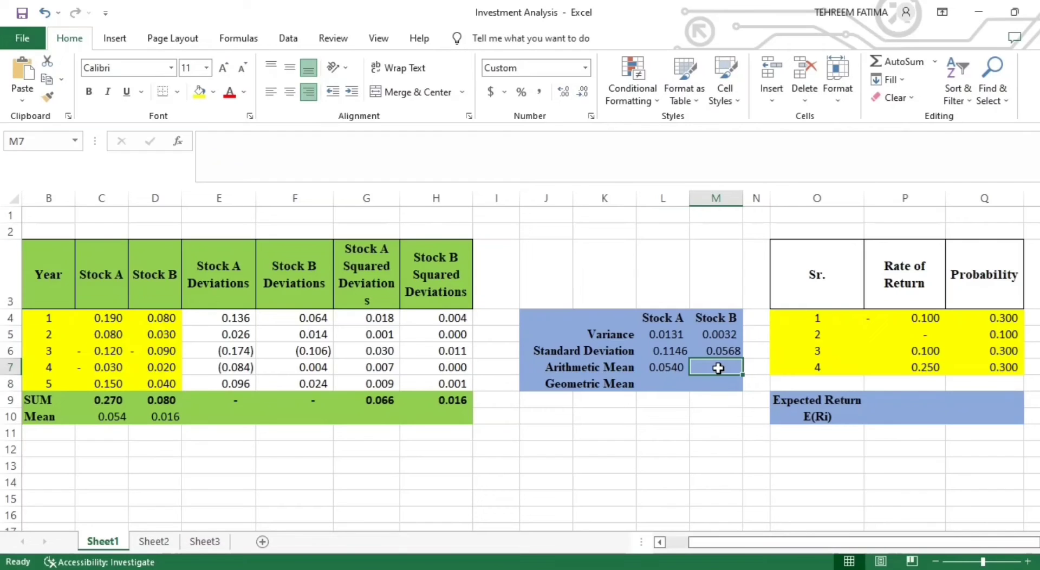
text(=)
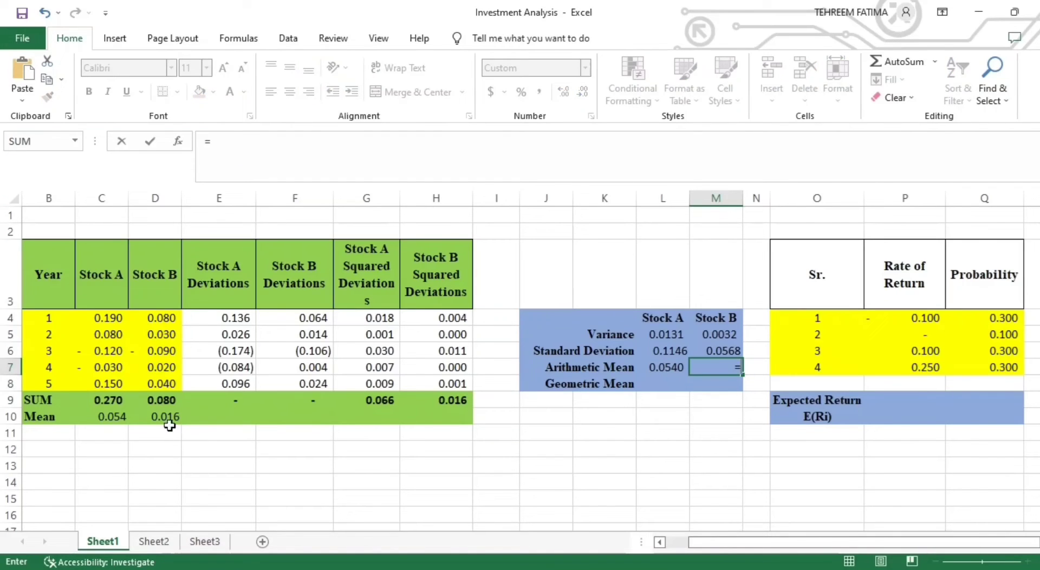
click(166, 401)
text(/5)
key(Return)
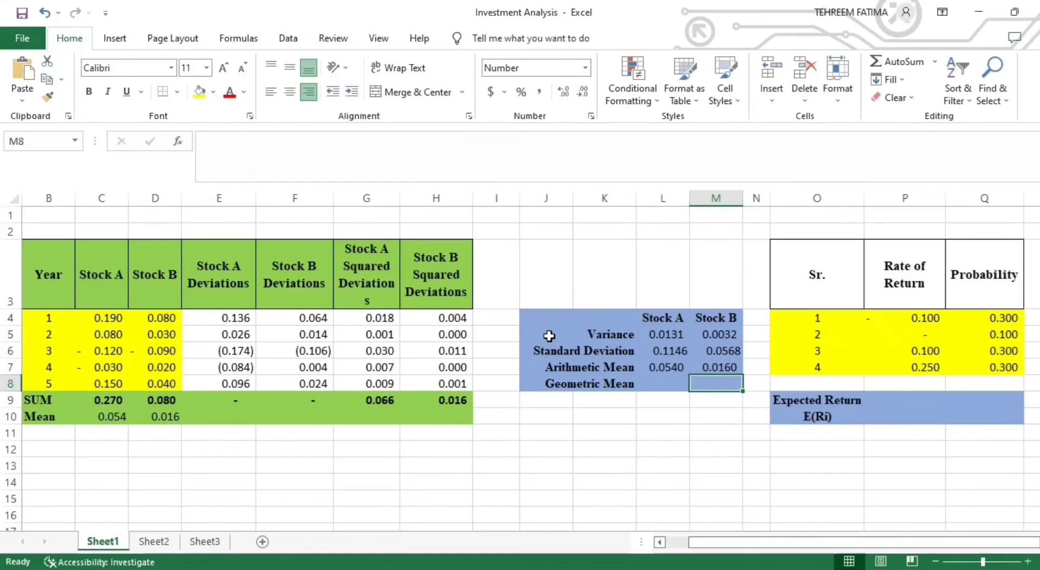
- Enter the formula =SUMPRODUCT(C4:C8+1) in the Stock A geometric mean cell L8
click(678, 384)
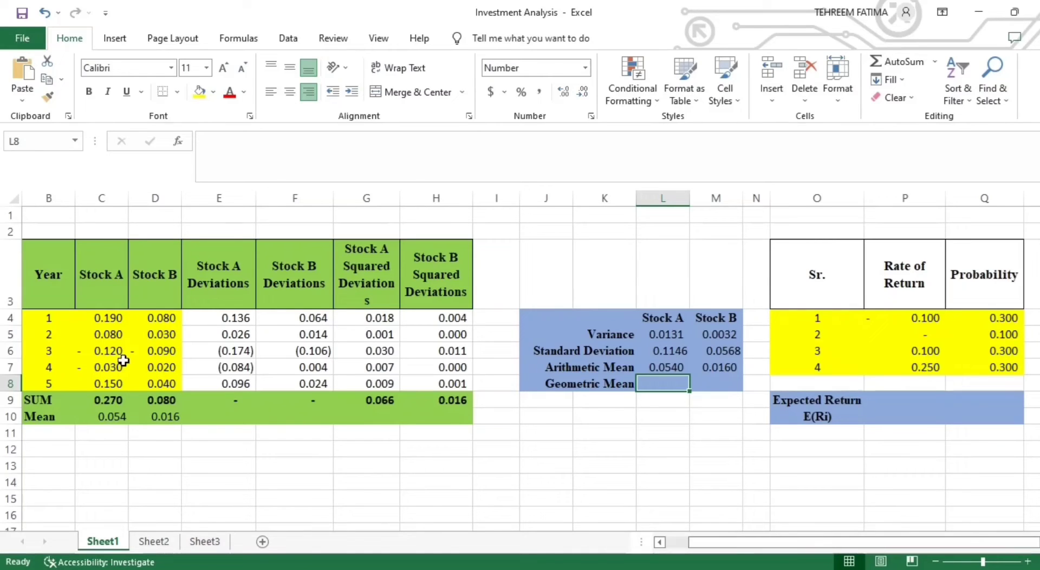
text(=)
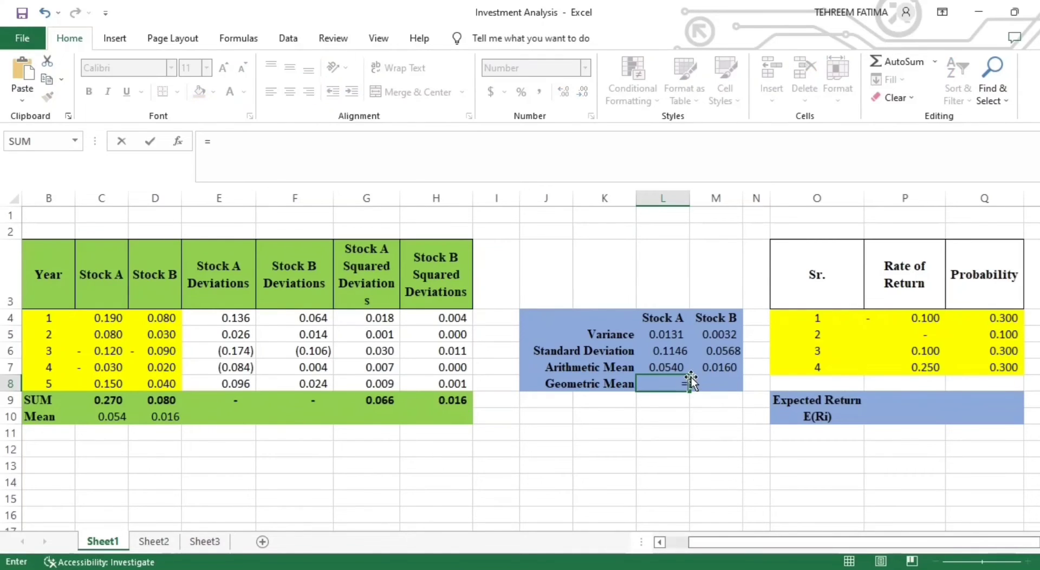
text(SUM)
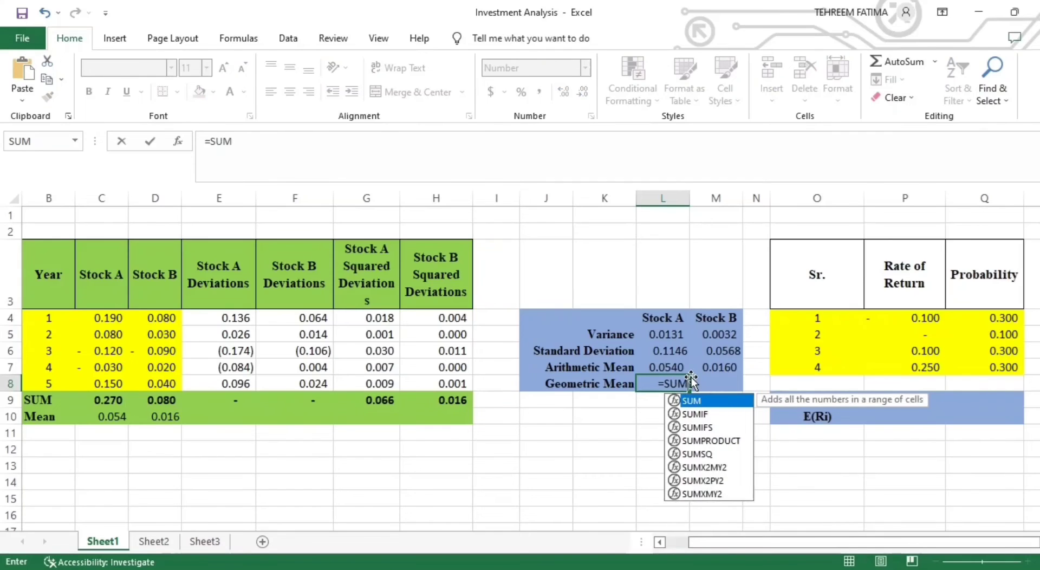
text(PRODUCT()
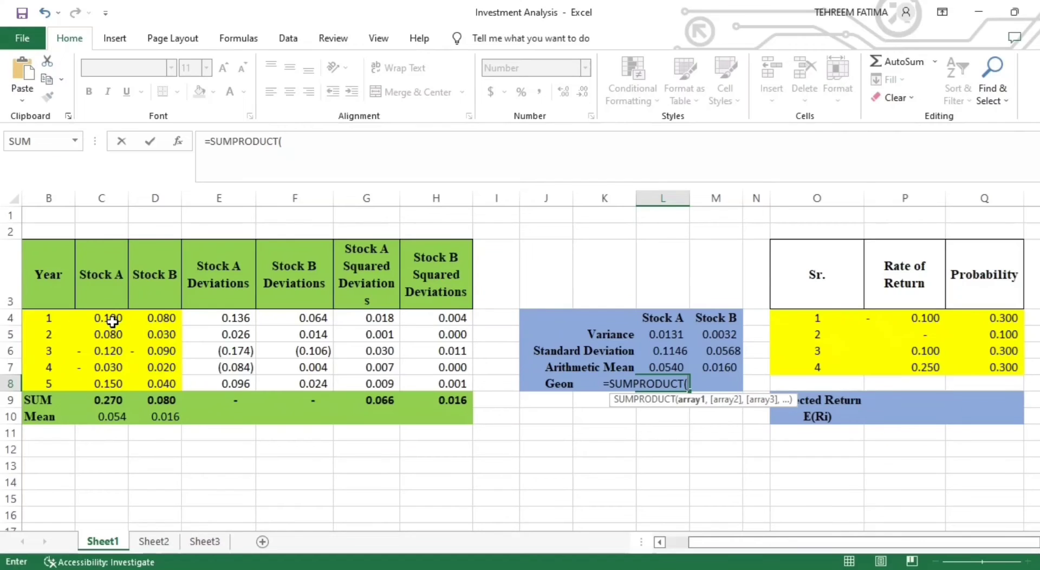
drag(112, 322, 113, 389)
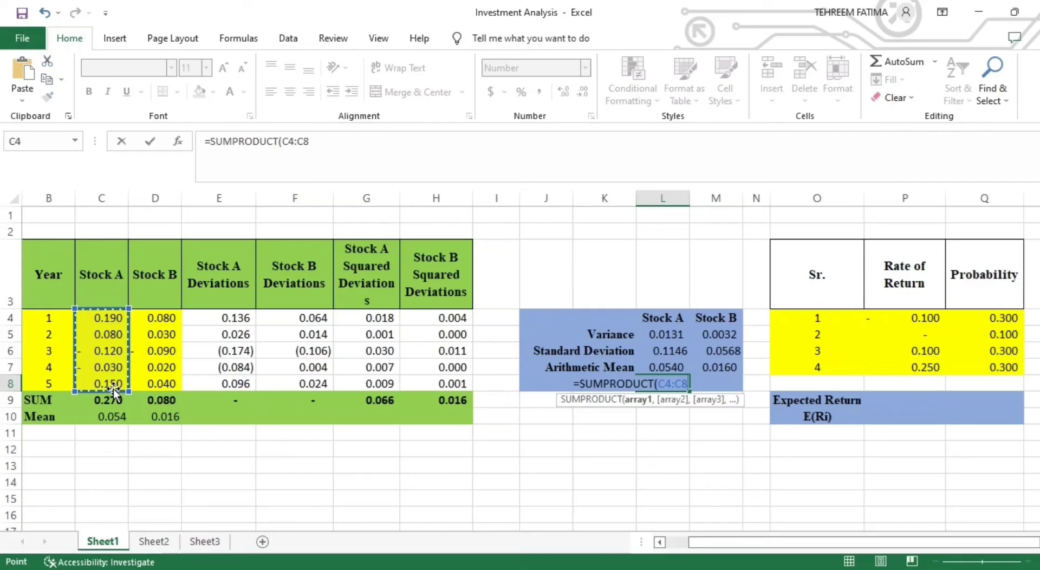
text(+)
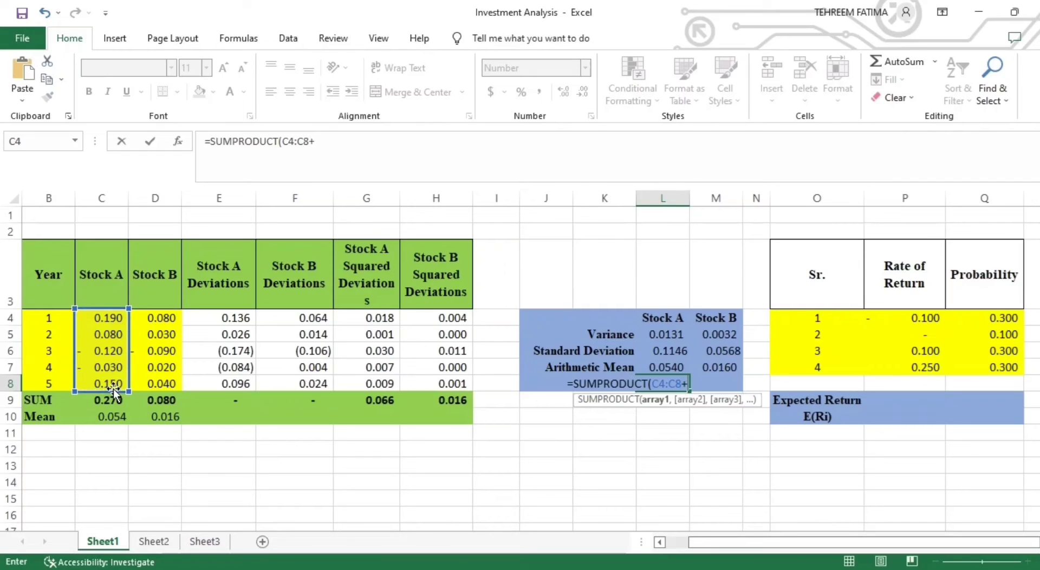
text(1))
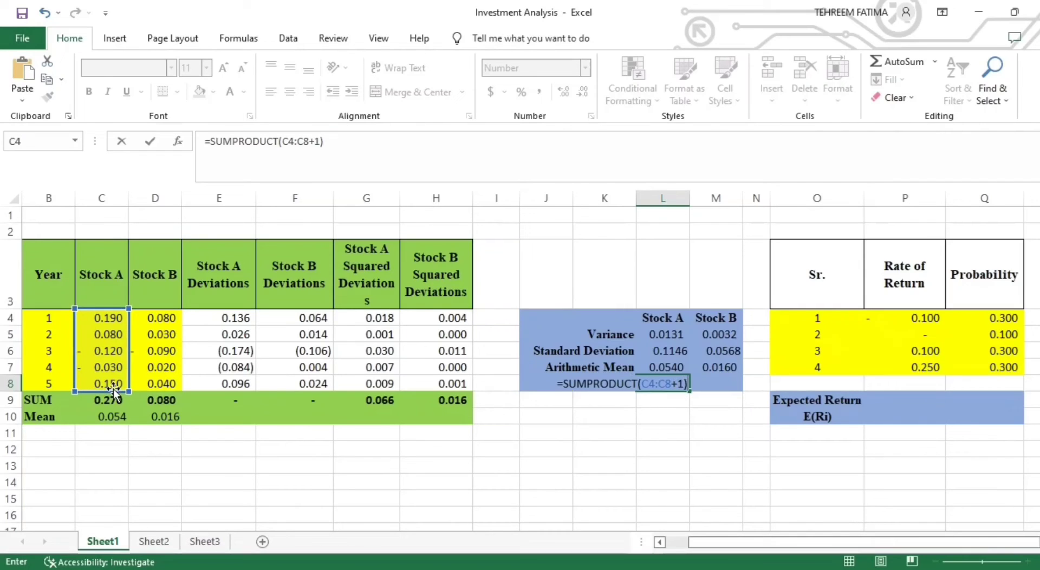
key(Return)
- Nest GEOMEAN in the Stock A geometric mean formula in L8, making it =SUMPRODUCT(GEOMEAN(C4:C8+1))
click(670, 384)
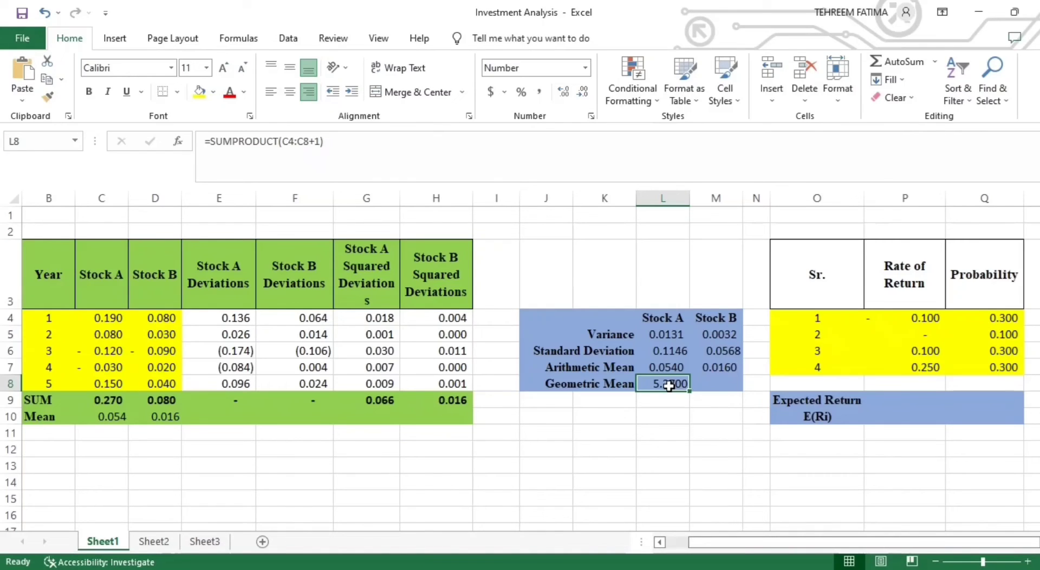
double_click(670, 385)
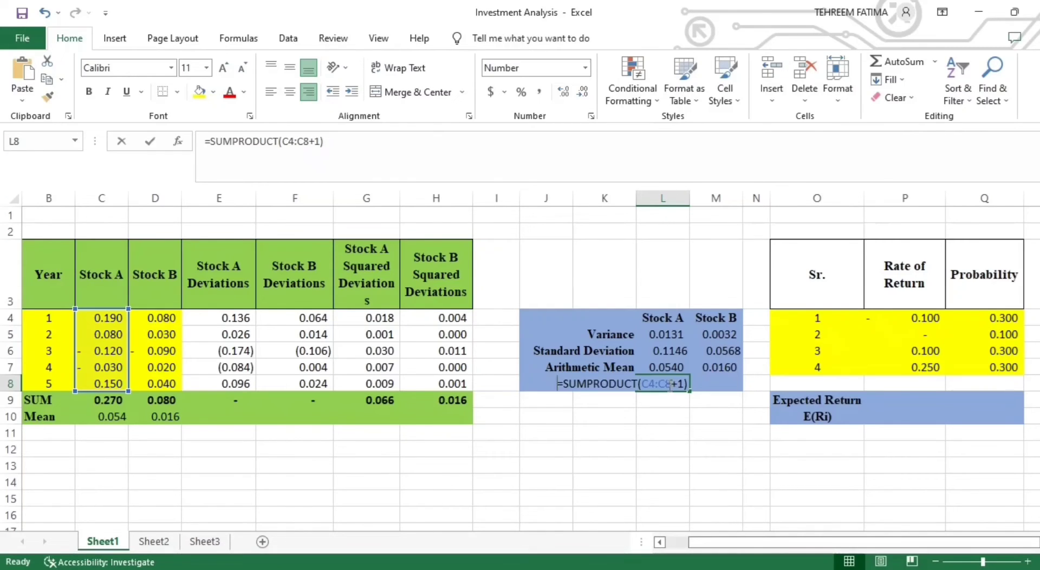
click(640, 383)
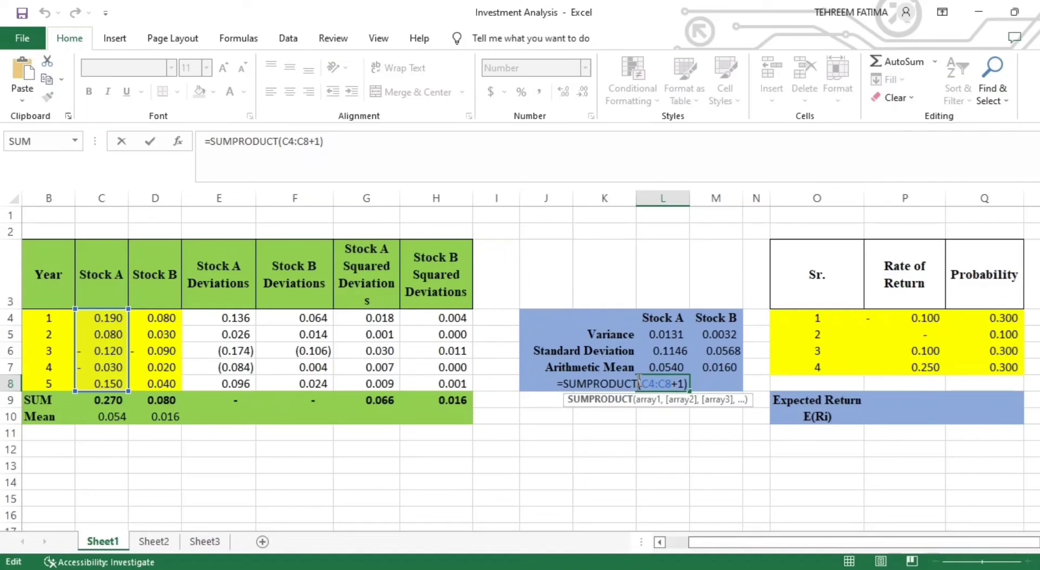
text((GEO)
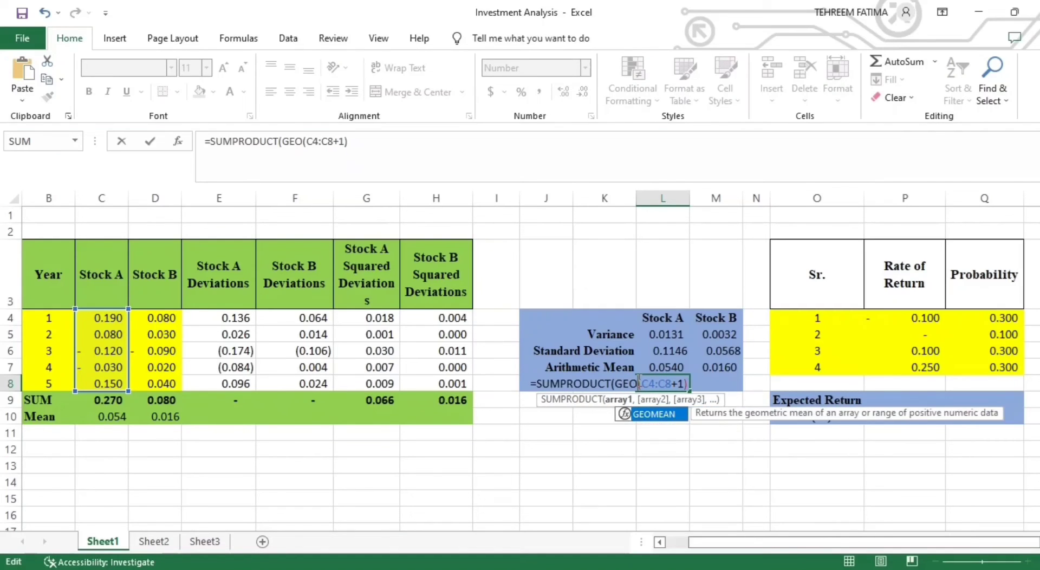
text(MEAN)
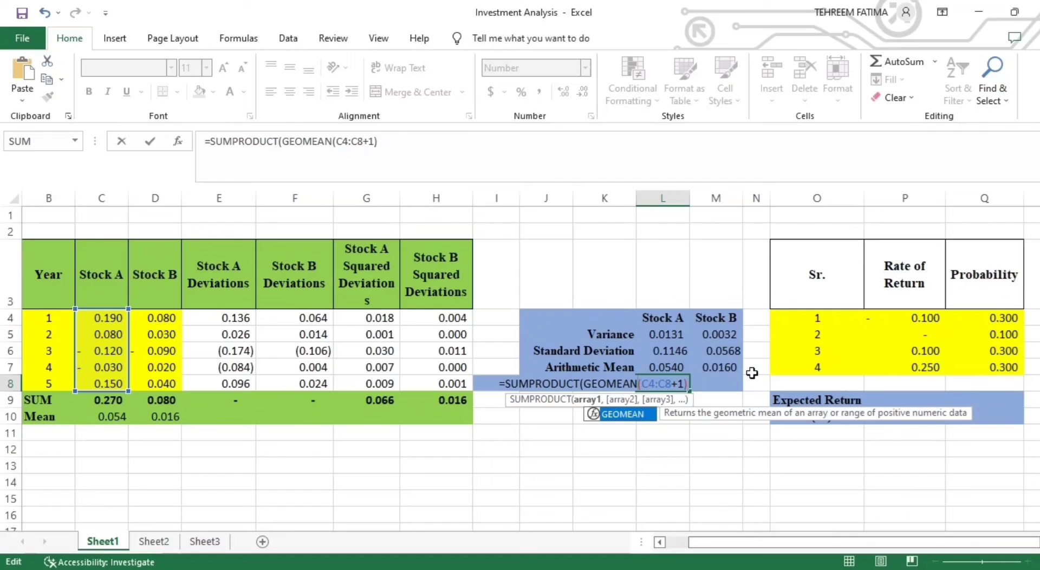
click(686, 384)
text())
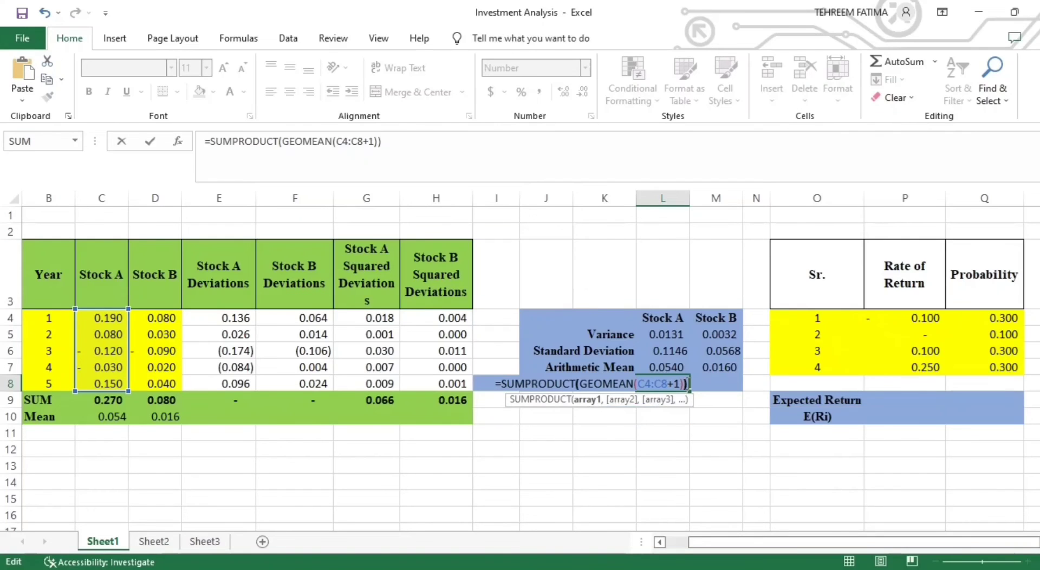
key(Return)
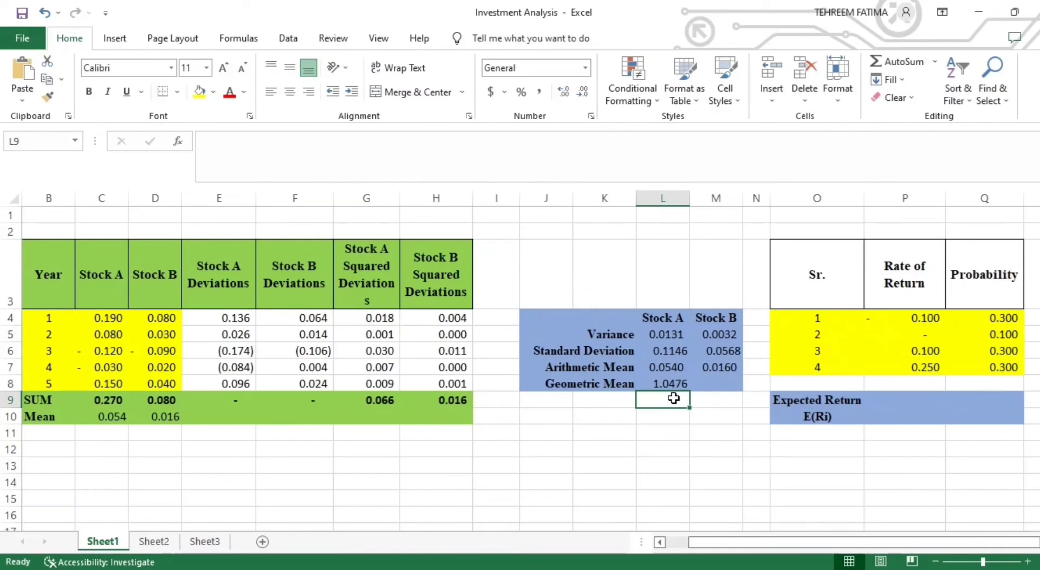
- Enter the formula =SUMPRODUCT(D4:D8+1) in the Stock B geometric mean cell M8
click(716, 381)
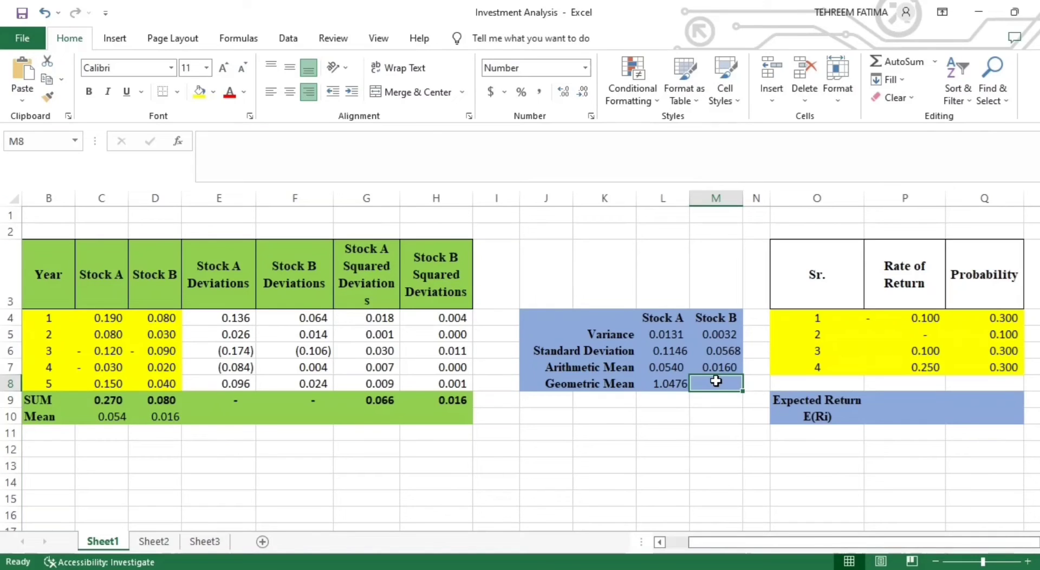
text(=S)
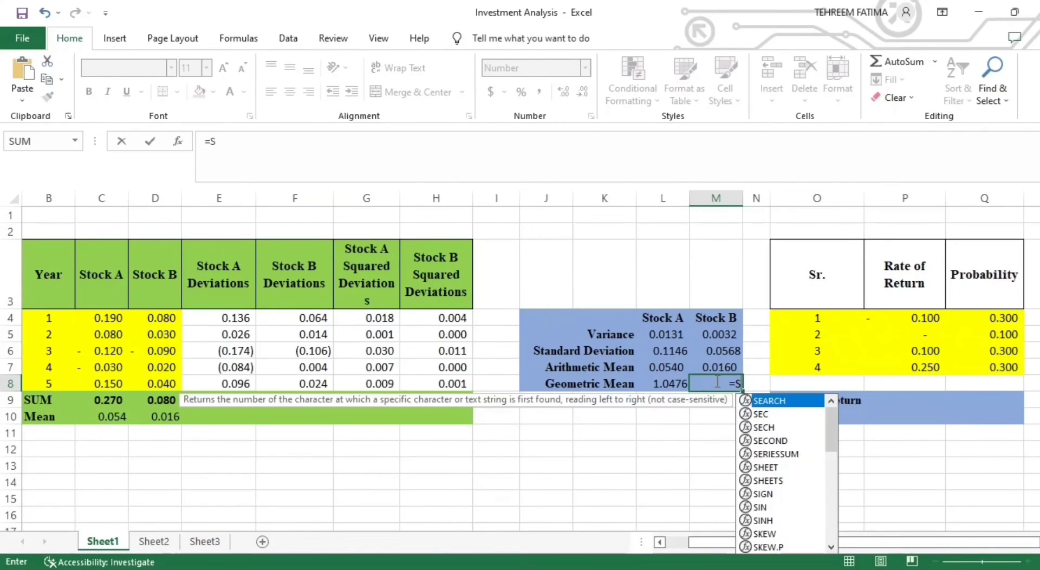
text(UMPRODUCT()
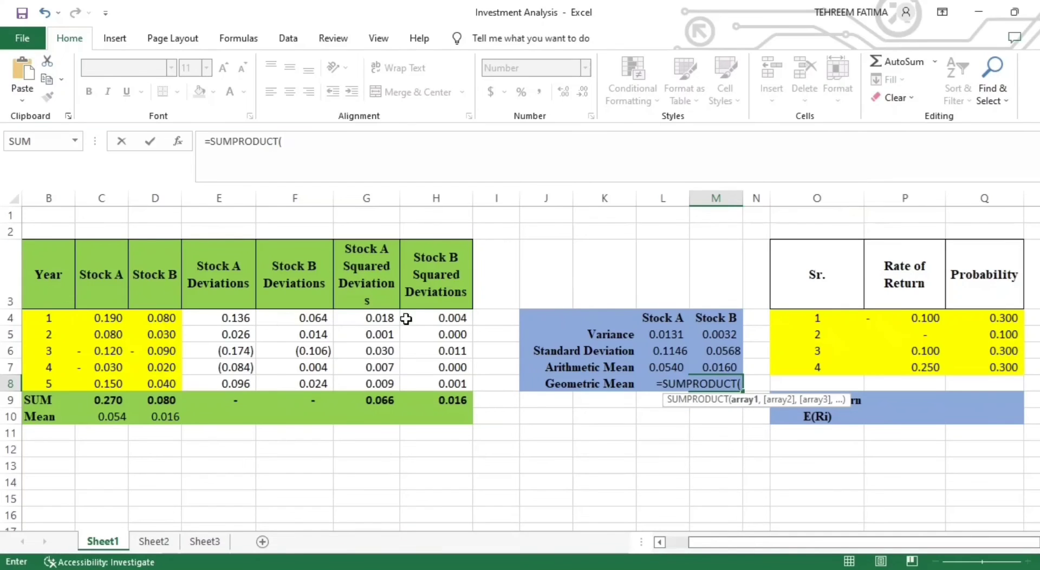
drag(158, 323, 163, 383)
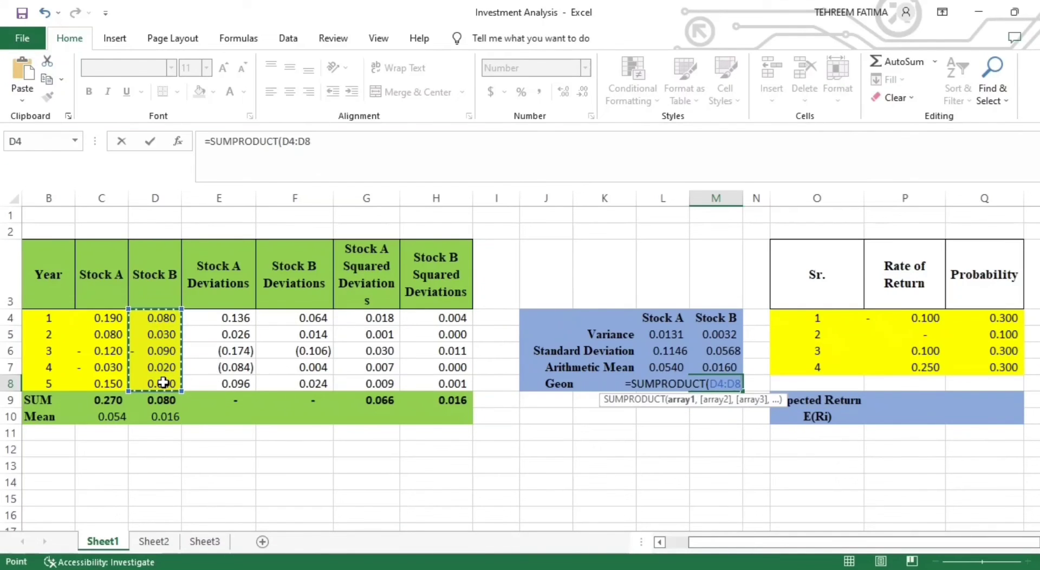
text(+1))
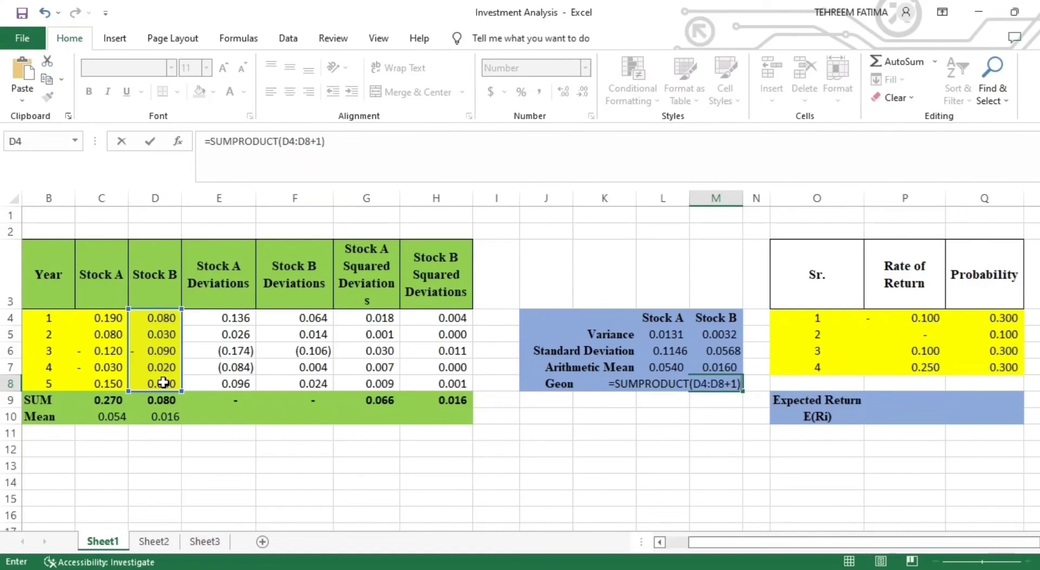
key(Return)
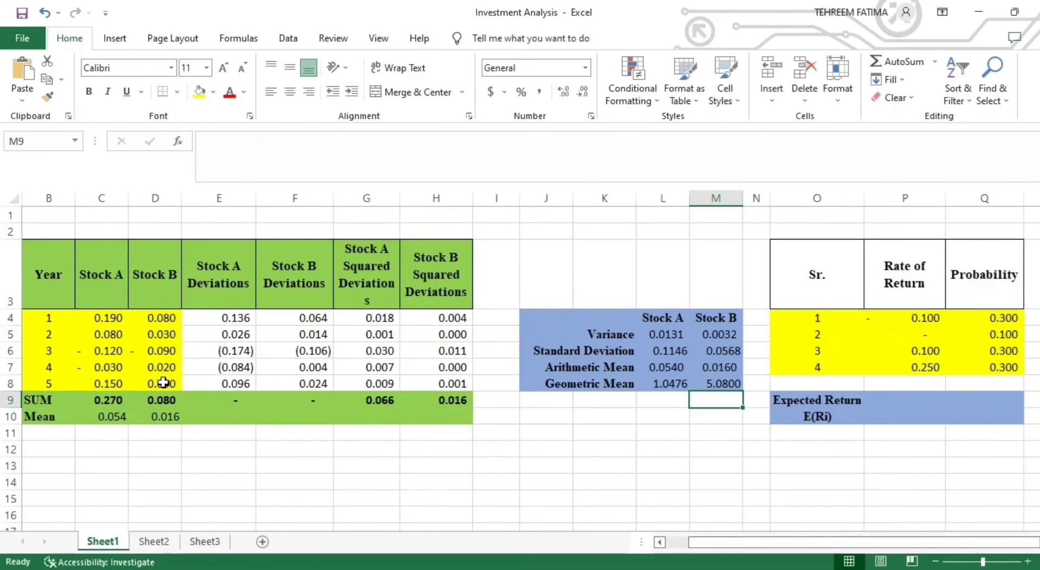
- Nest GEOMEAN in the Stock B geometric mean formula in M8, making it =SUMPRODUCT(GEOMEAN(D4:D8+1))
click(706, 383)
double_click(708, 383)
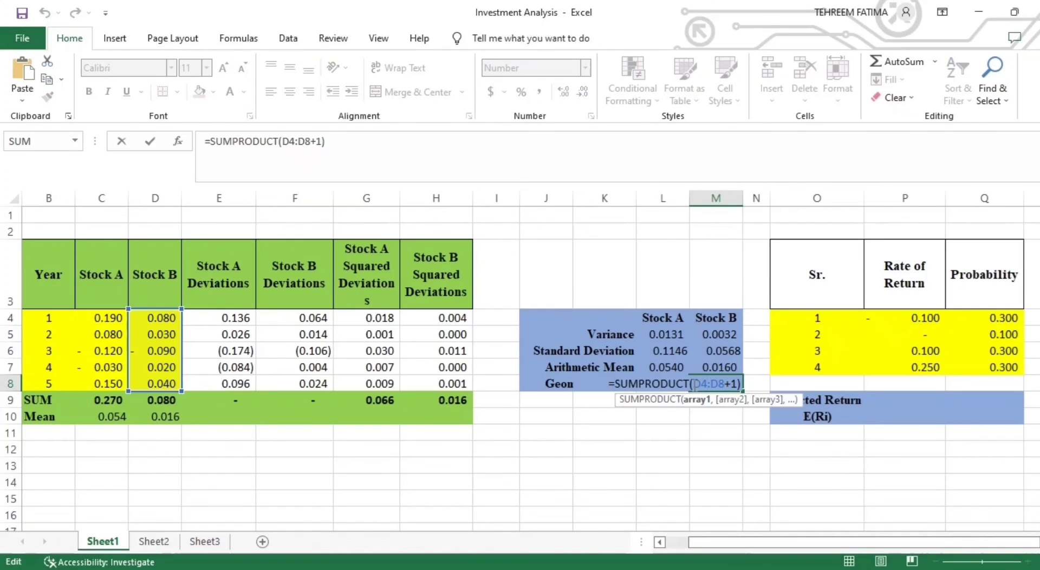
click(690, 385)
text((GEOMEAN()
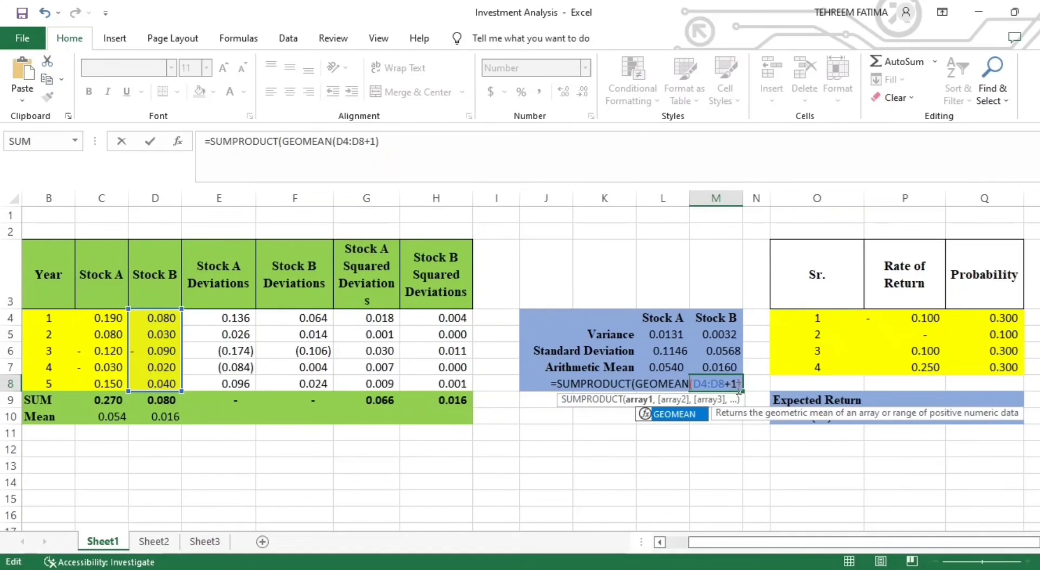
click(741, 384)
text())
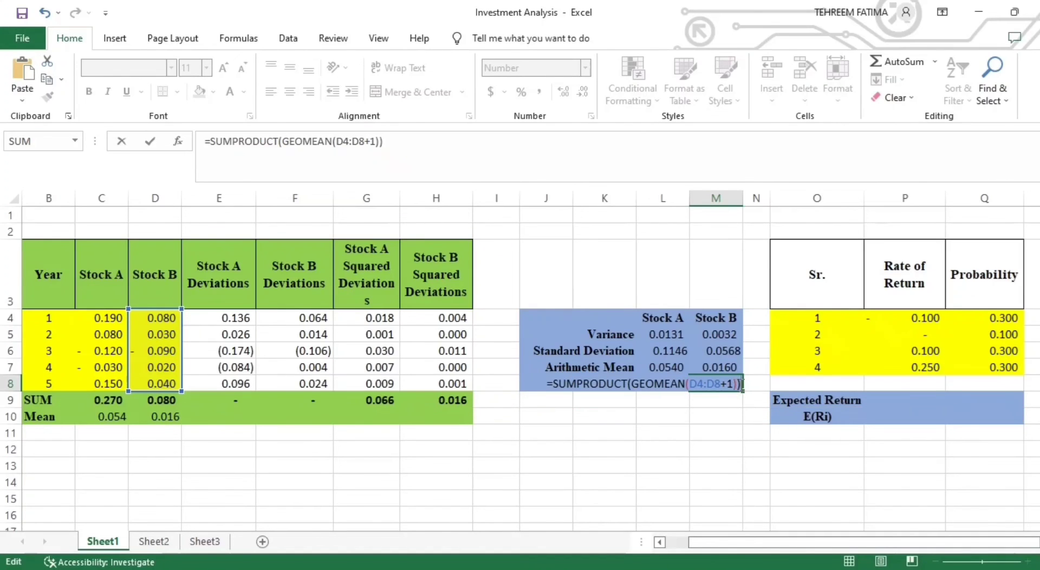
key(Return)
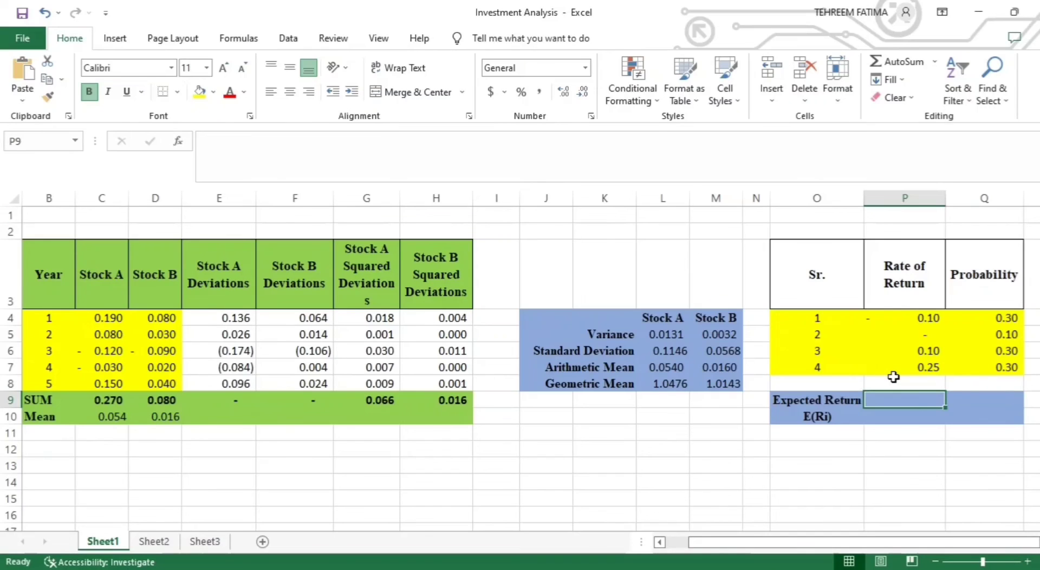
- Calculate the expected return E(Ri) in P9 from the probabilities and rates of return with the formula =SUMPRODUCT(Q4:Q7,P4:P7)
text(=)
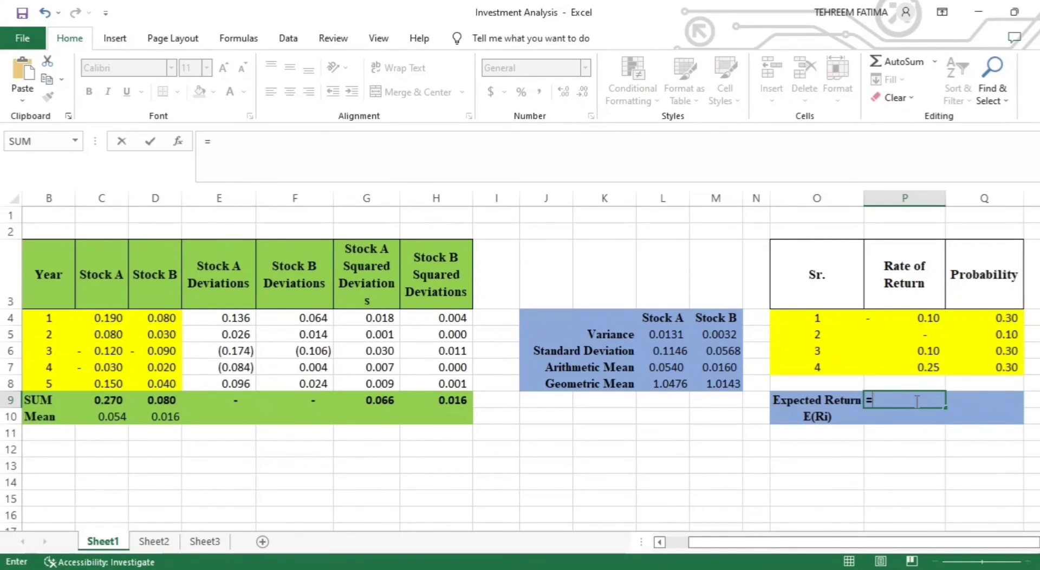
text(SUMPRODUCT()
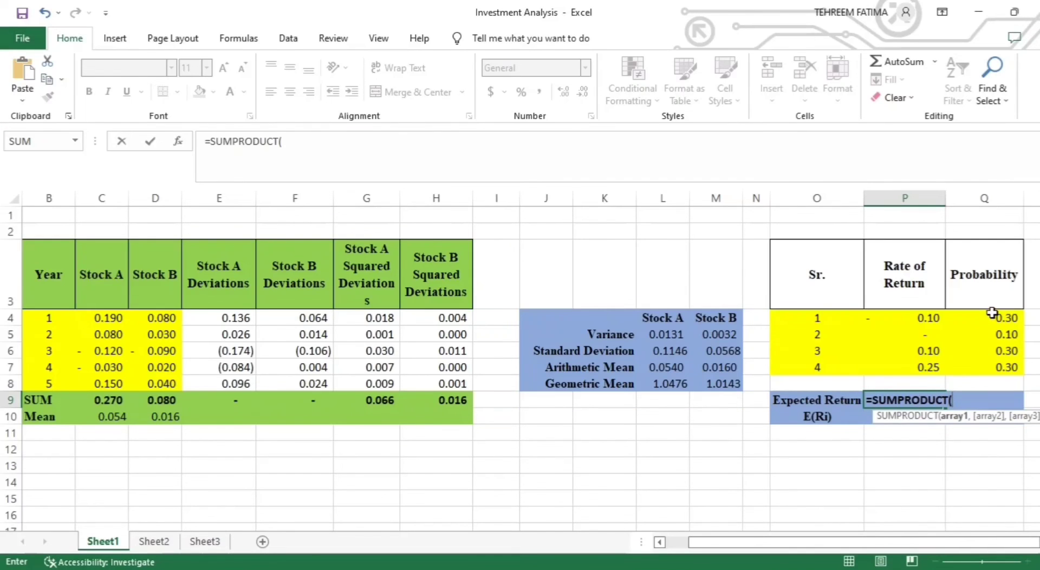
drag(993, 323, 996, 369)
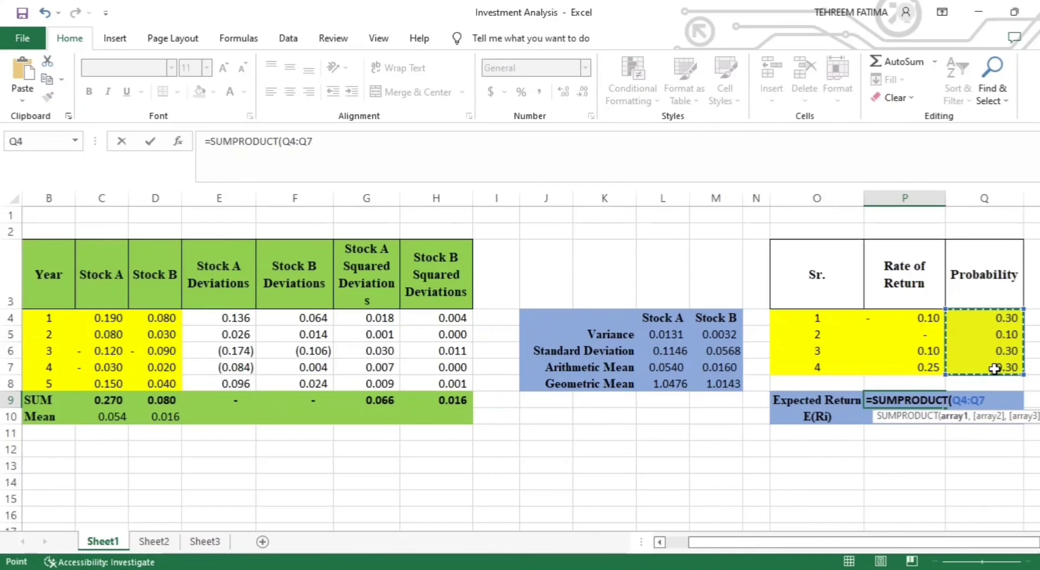
text(,)
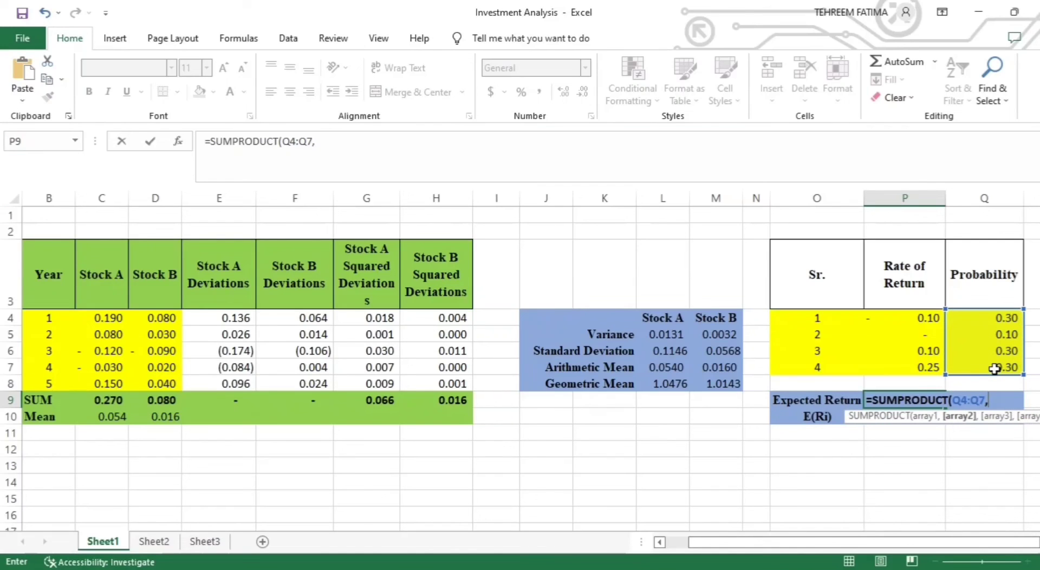
drag(928, 319, 930, 364)
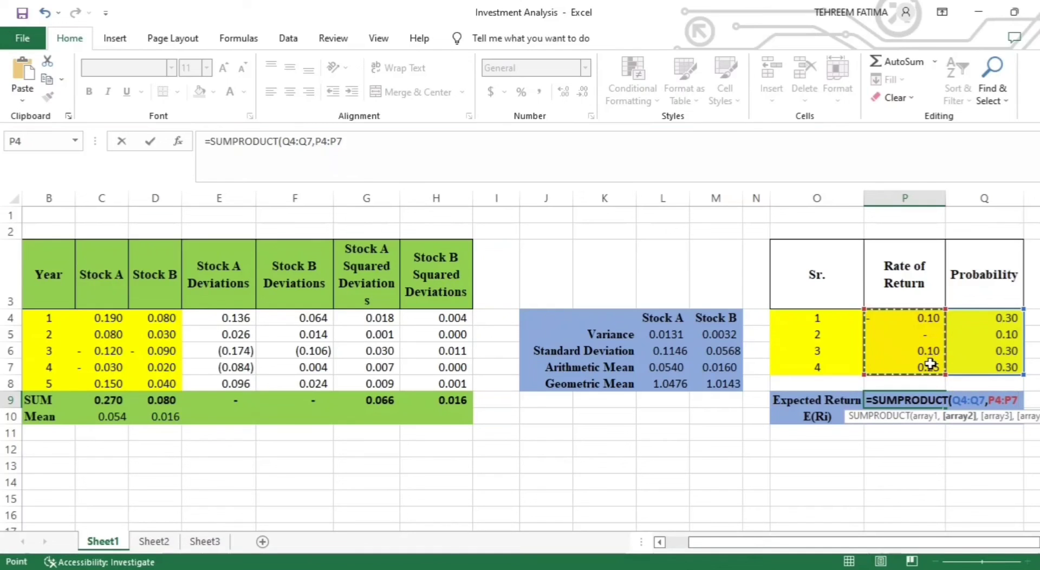
text())
key(Return)
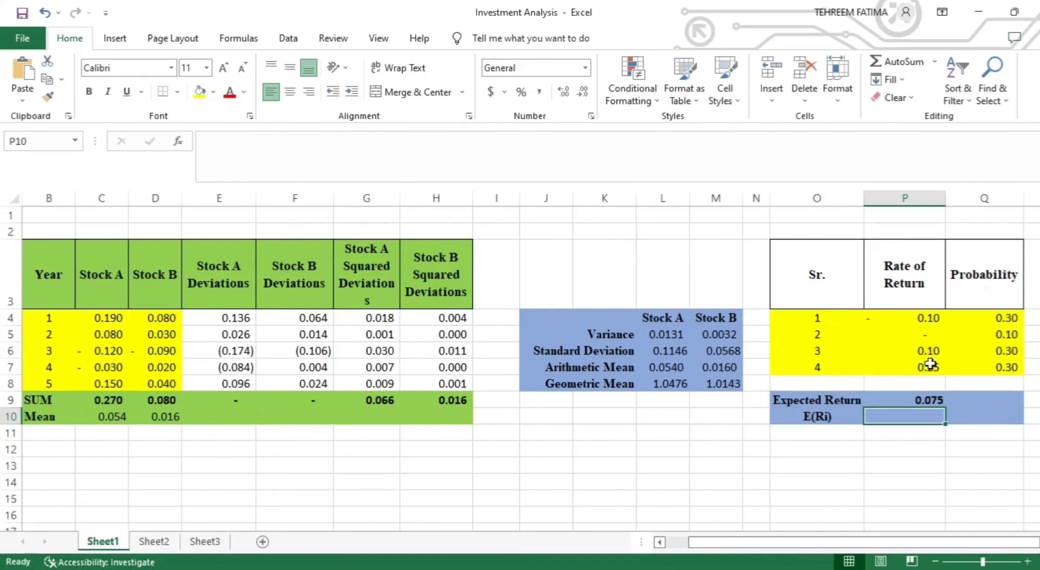
- Review the Stock A arithmetic mean, then compare the standard deviations and geometric means of Stock A and Stock B
click(667, 369)
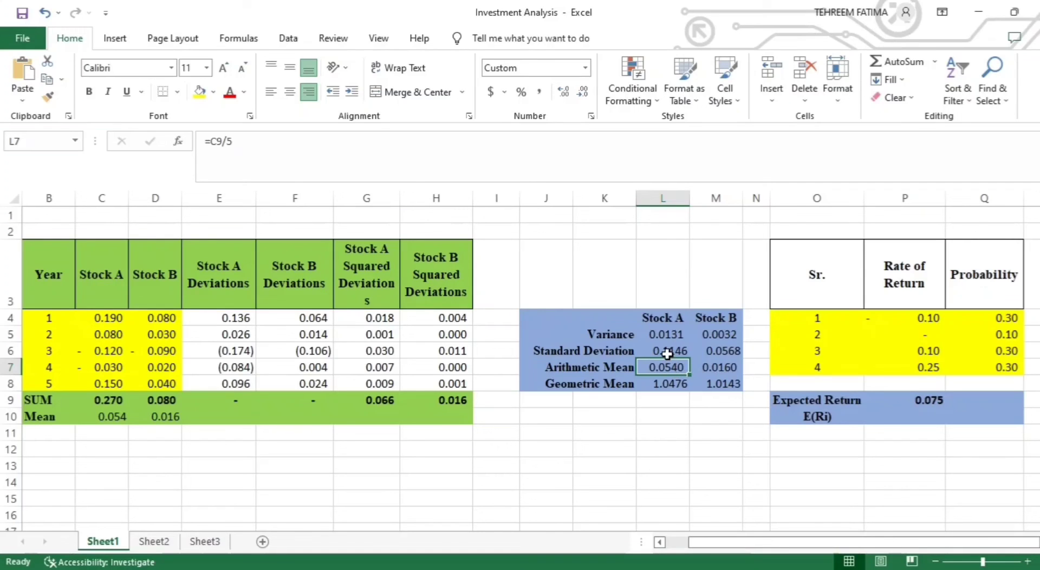
click(667, 351)
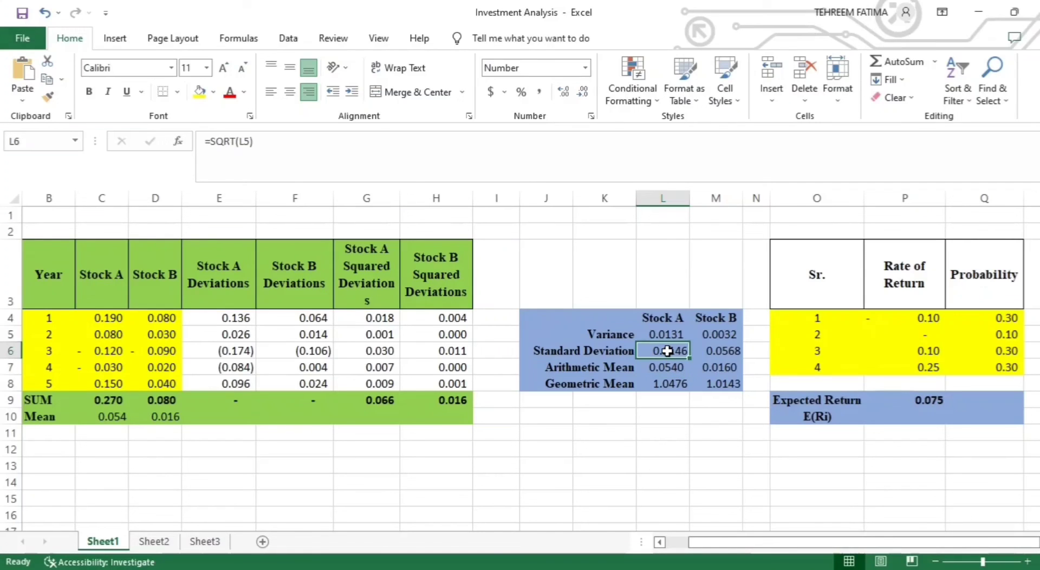
click(724, 355)
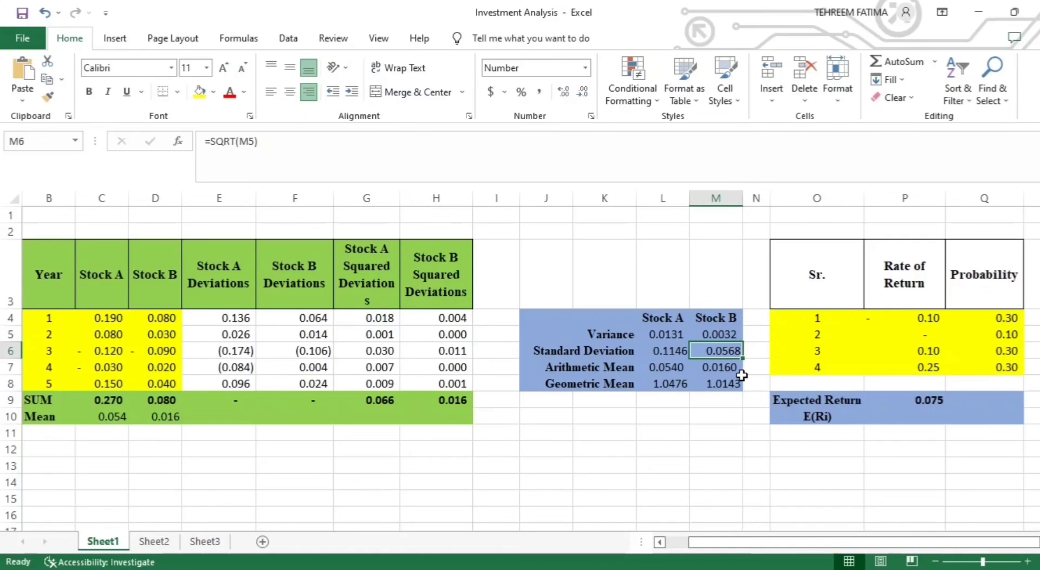
click(661, 383)
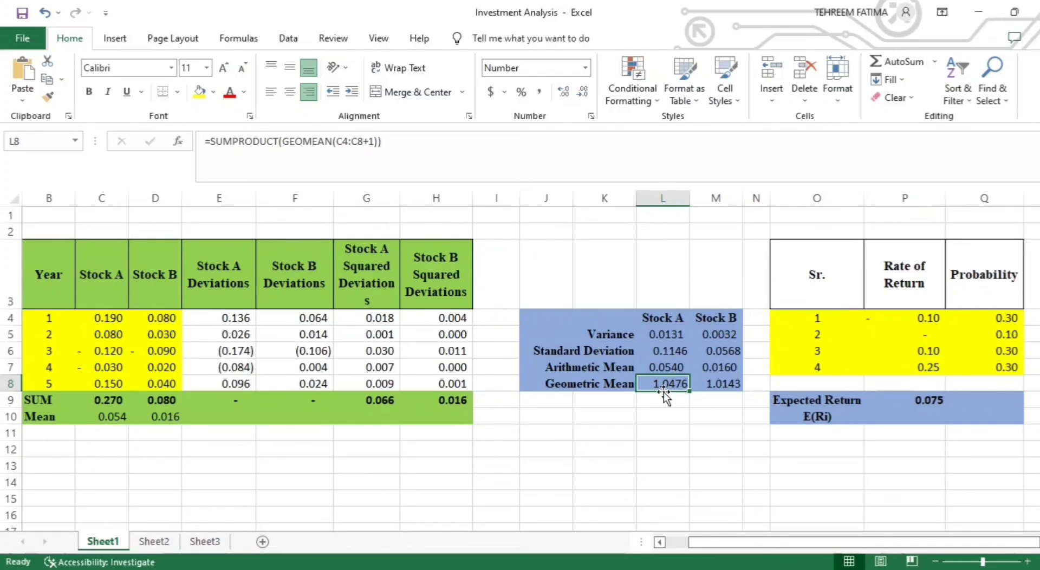
click(698, 385)
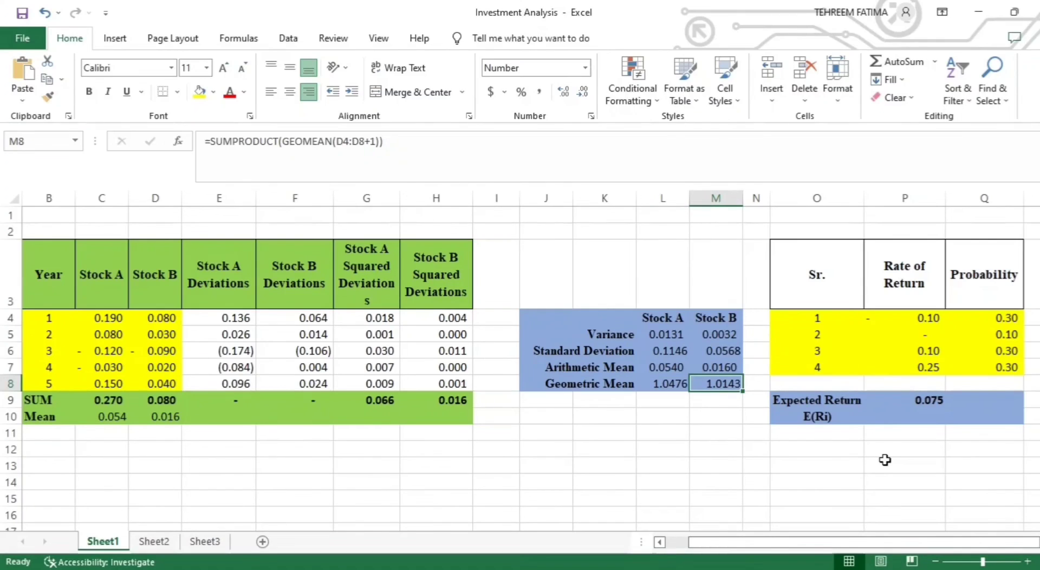